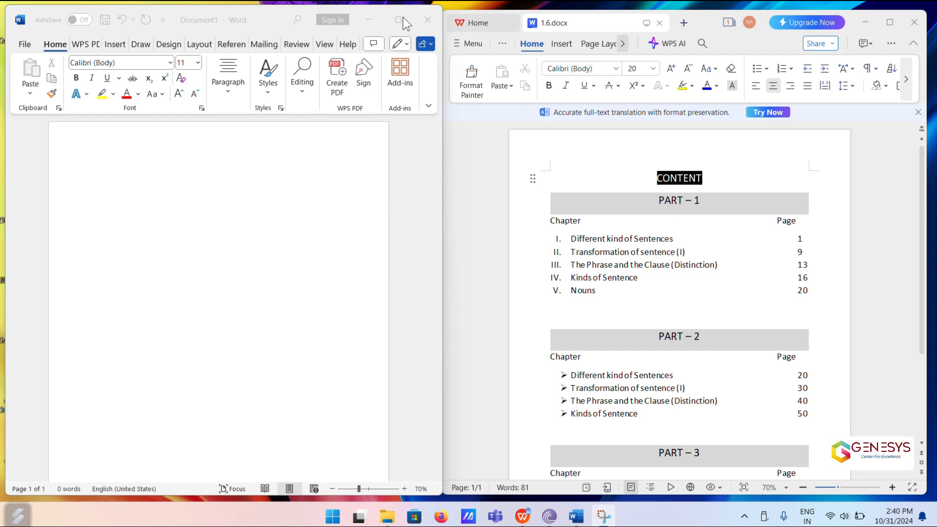
- Enter the heading "CONTENT" in the blank document and set its font size to 20
{"action": "type", "text": "CONTENT"}
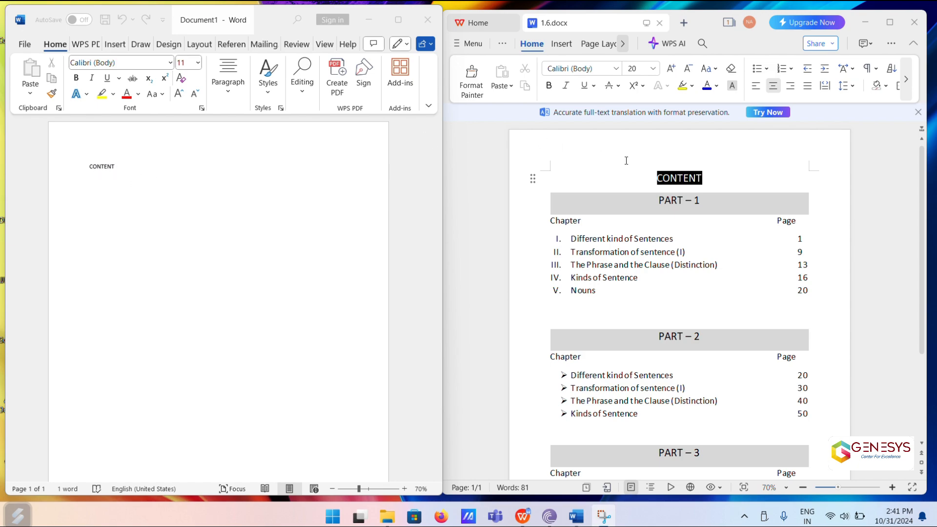
{"action": "left_click_drag", "start_coordinate": [657, 175], "coordinate": [709, 179]}
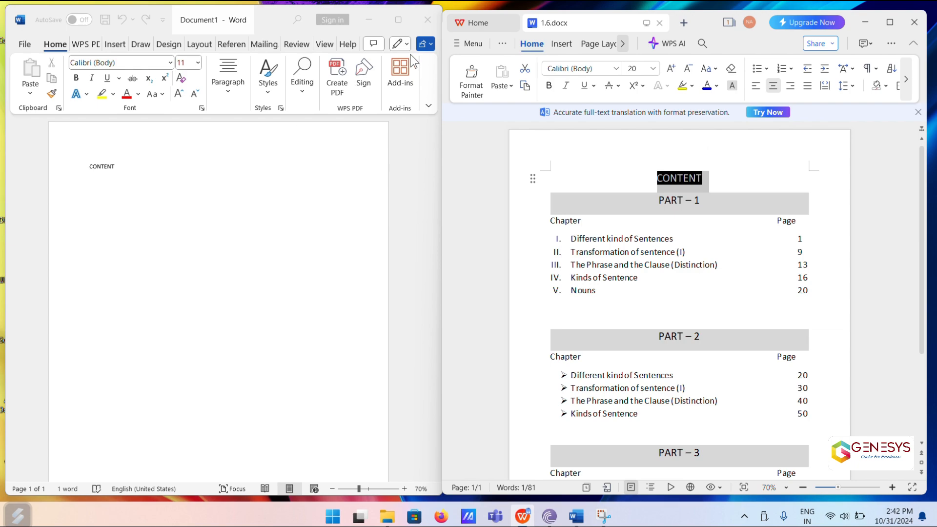
{"action": "left_click", "coordinate": [404, 20]}
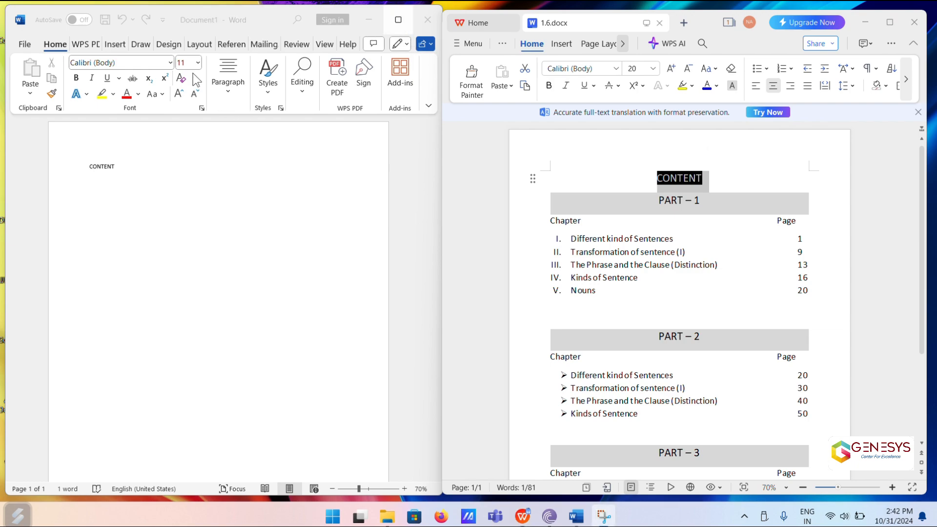
{"action": "left_click", "coordinate": [131, 167]}
{"action": "left_click", "coordinate": [86, 168]}
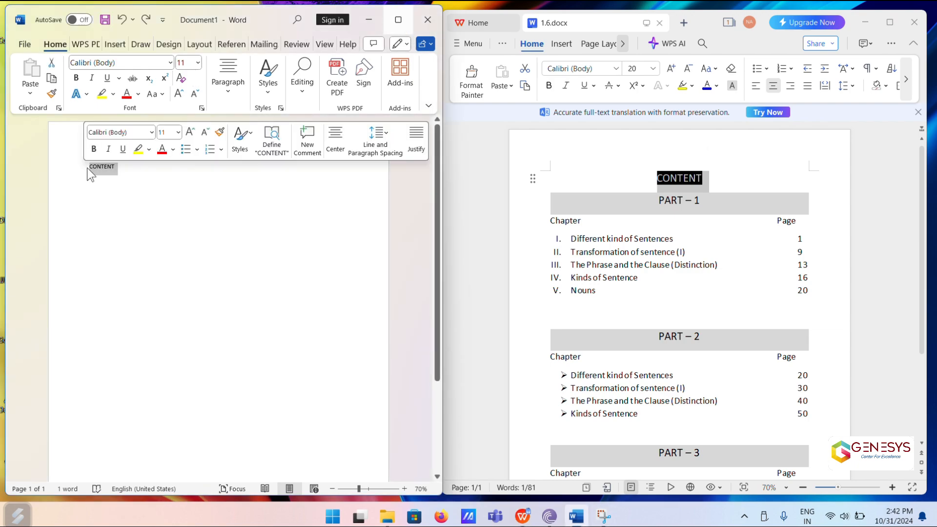
{"action": "left_click", "coordinate": [179, 132]}
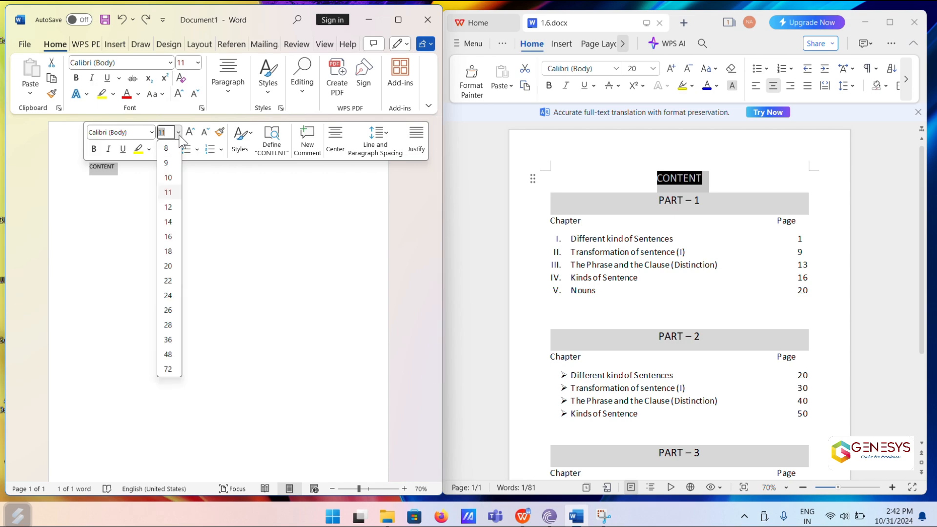
{"action": "left_click", "coordinate": [168, 268]}
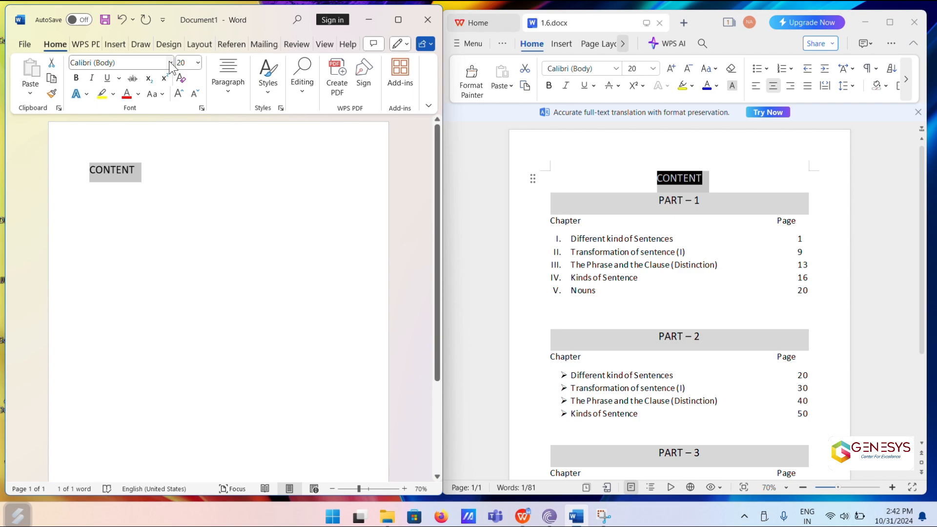
{"action": "left_click", "coordinate": [142, 171]}
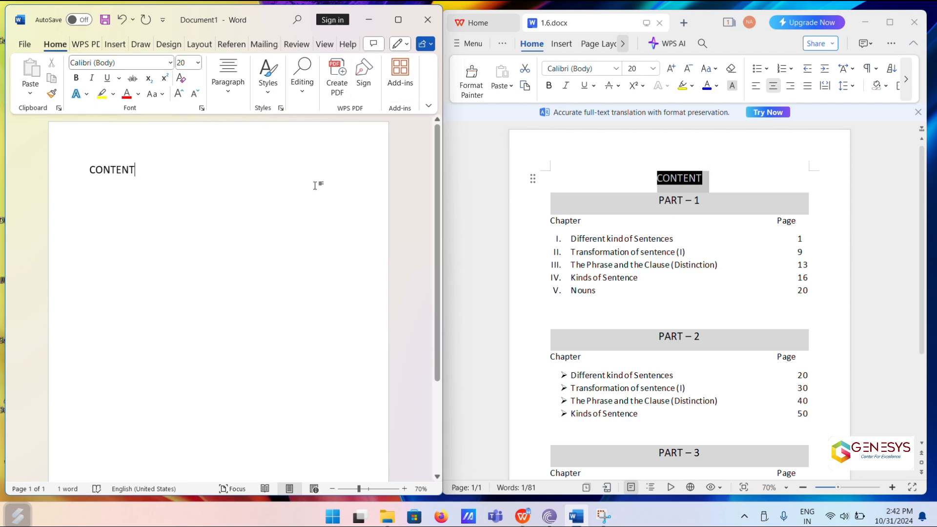
- Center the CONTENT heading horizontally on the page
{"action": "left_click_drag", "start_coordinate": [88, 172], "coordinate": [146, 171]}
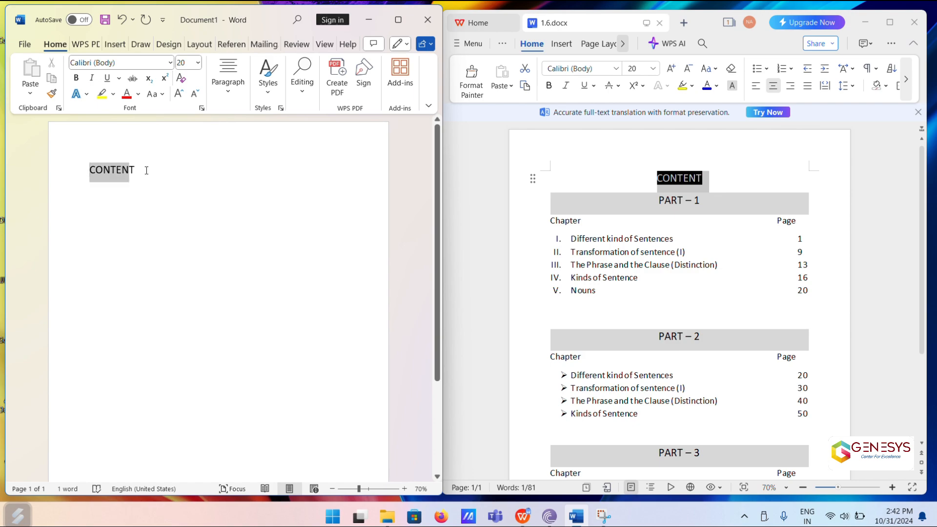
{"action": "left_click", "coordinate": [225, 94]}
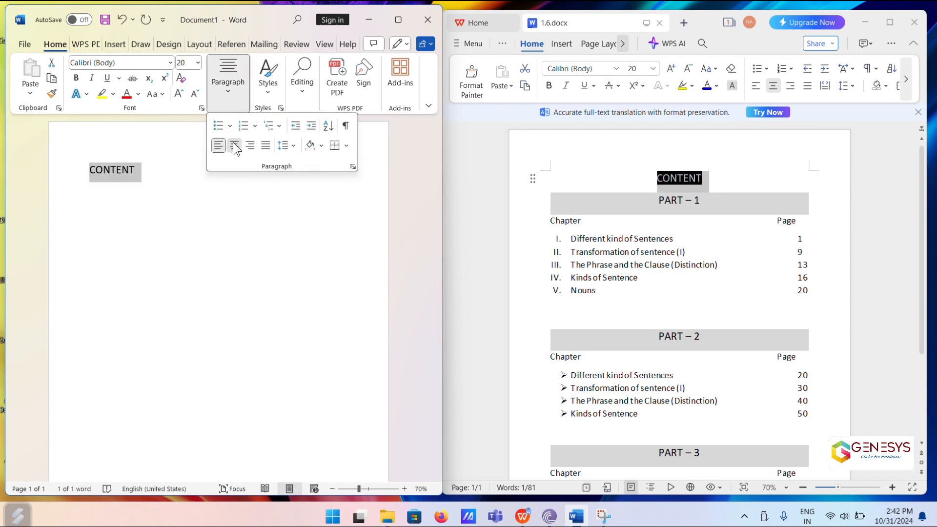
{"action": "left_click", "coordinate": [234, 145]}
{"action": "left_click", "coordinate": [219, 188]}
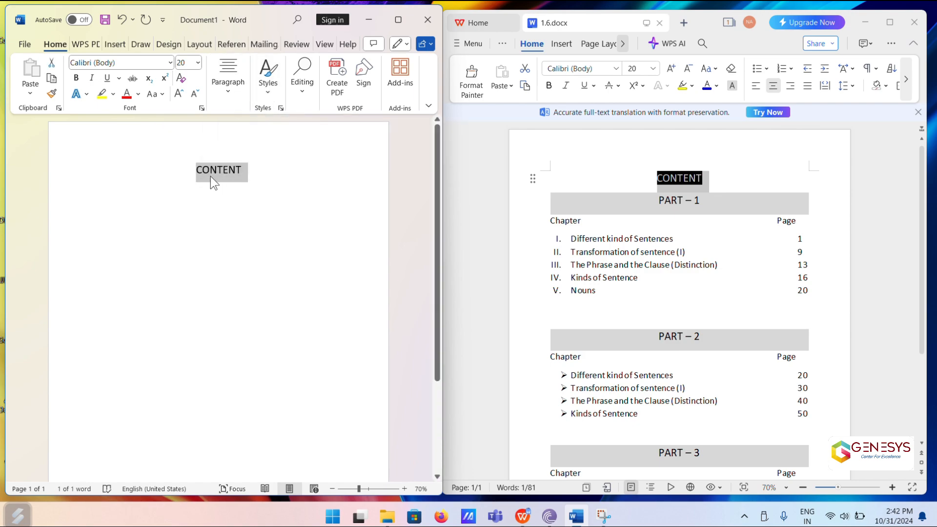
{"action": "left_click", "coordinate": [703, 179]}
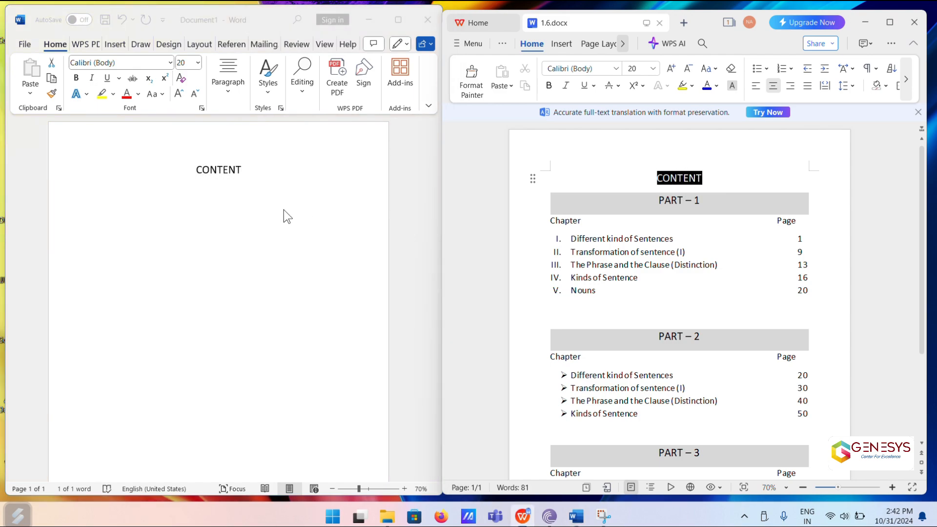
- Try to change the CONTENT heading's font color to white before adding any highlight
{"action": "left_click_drag", "start_coordinate": [250, 175], "coordinate": [192, 169]}
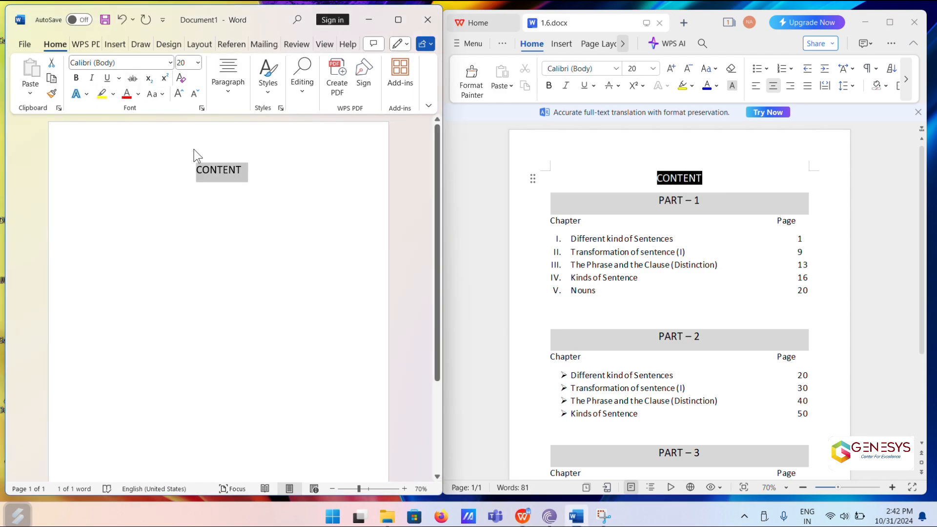
{"action": "left_click", "coordinate": [138, 94]}
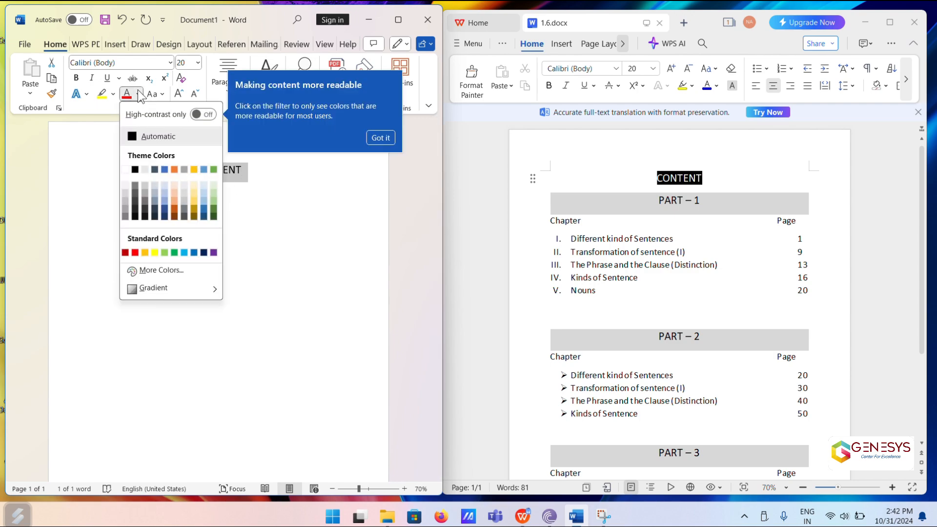
{"action": "left_click", "coordinate": [124, 169]}
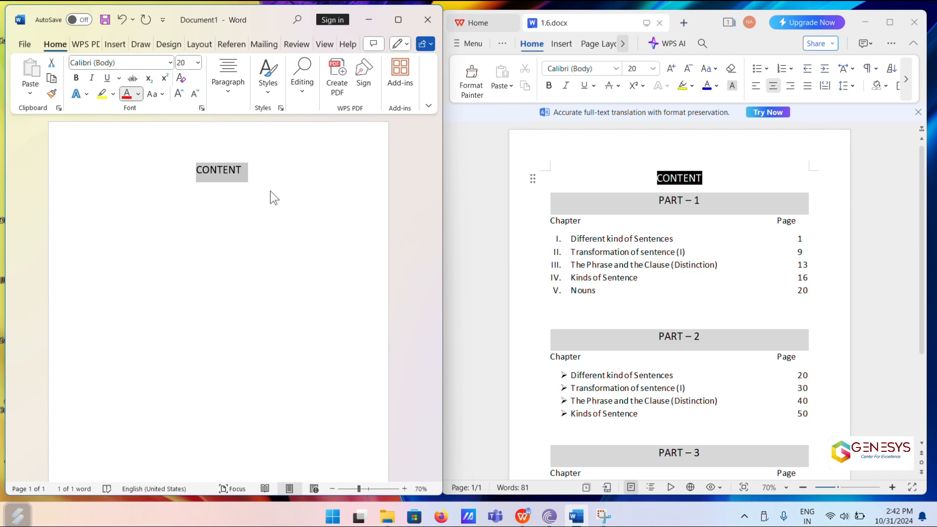
{"action": "left_click", "coordinate": [227, 185]}
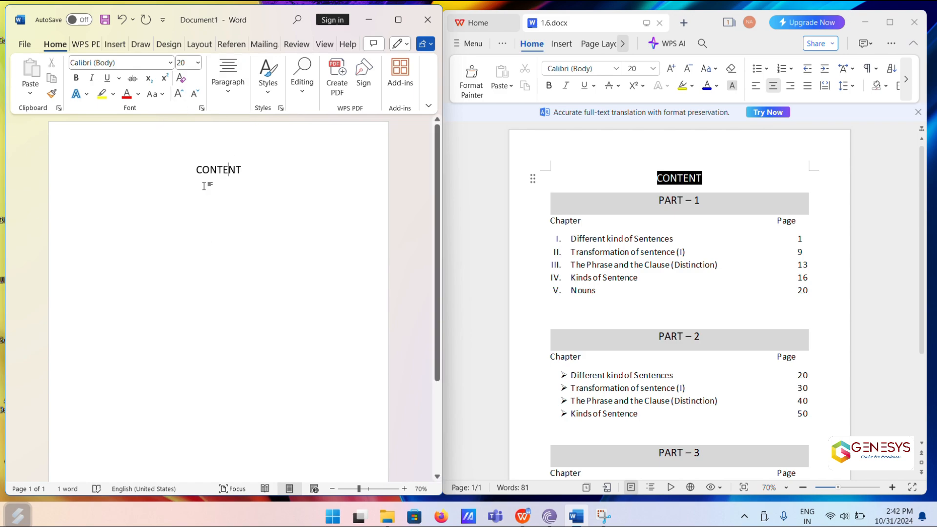
- Highlight the whole CONTENT heading in black
{"action": "left_click", "coordinate": [112, 94]}
{"action": "left_click", "coordinate": [177, 174]}
{"action": "mouse_move", "coordinate": [199, 164]}
{"action": "left_mouse_down"}
{"action": "mouse_move", "coordinate": [245, 162]}
{"action": "mouse_move", "coordinate": [238, 175]}
{"action": "mouse_move", "coordinate": [218, 169]}
{"action": "mouse_move", "coordinate": [244, 166]}
{"action": "mouse_move", "coordinate": [226, 168]}
{"action": "left_mouse_up"}
{"action": "key", "text": "ctrl+z"}
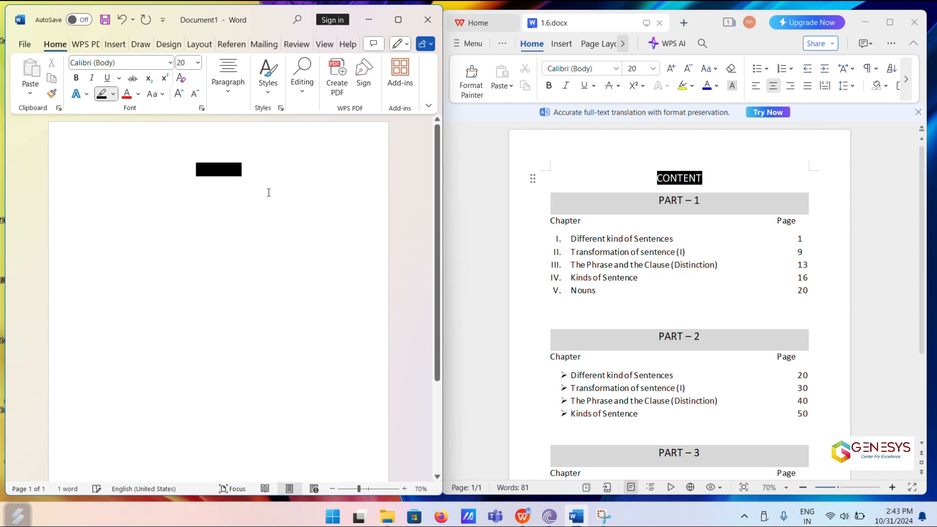
{"action": "left_click", "coordinate": [401, 22]}
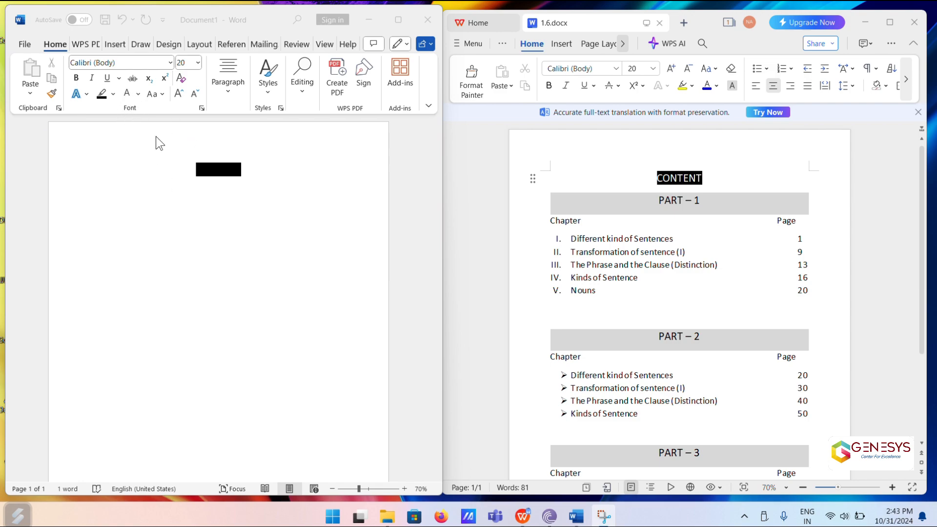
- Set the font color of the black-highlighted CONTENT heading to white
{"action": "left_click", "coordinate": [138, 94]}
{"action": "left_click", "coordinate": [139, 94]}
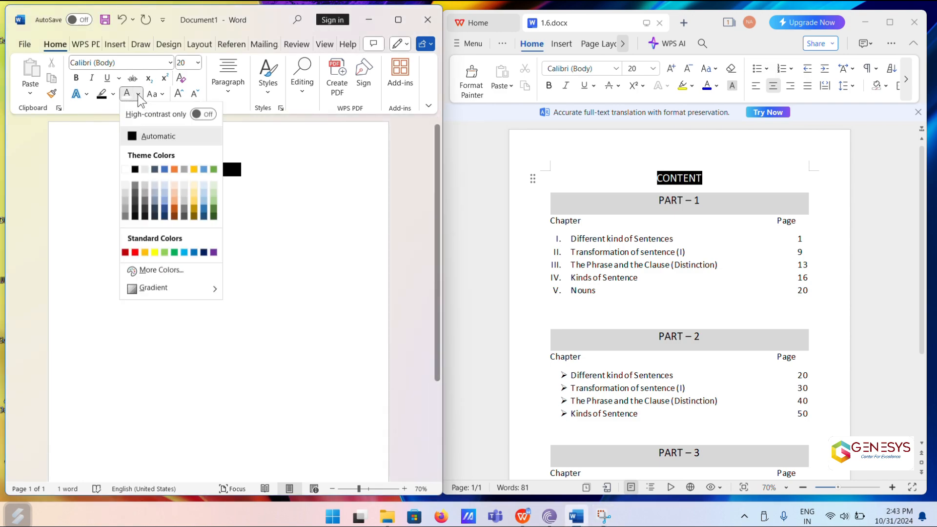
{"action": "left_click", "coordinate": [126, 169]}
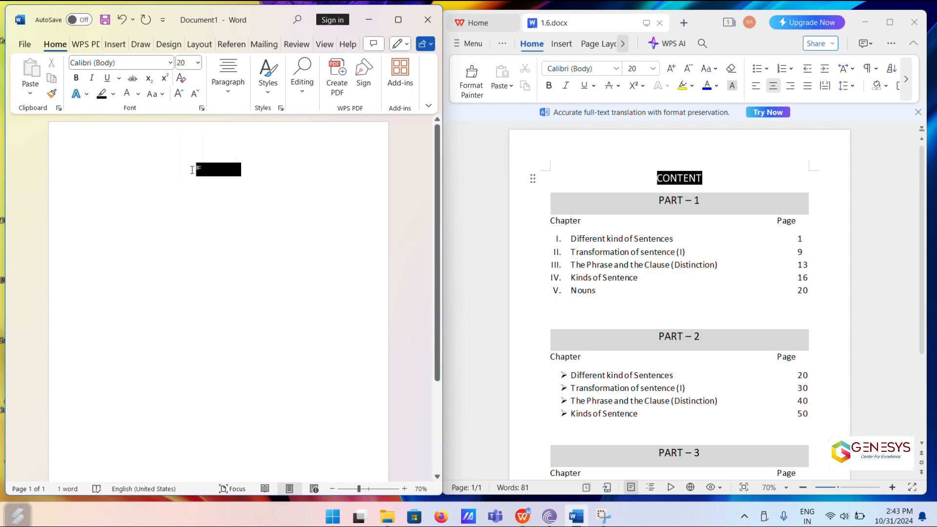
{"action": "left_click_drag", "start_coordinate": [191, 170], "coordinate": [253, 170]}
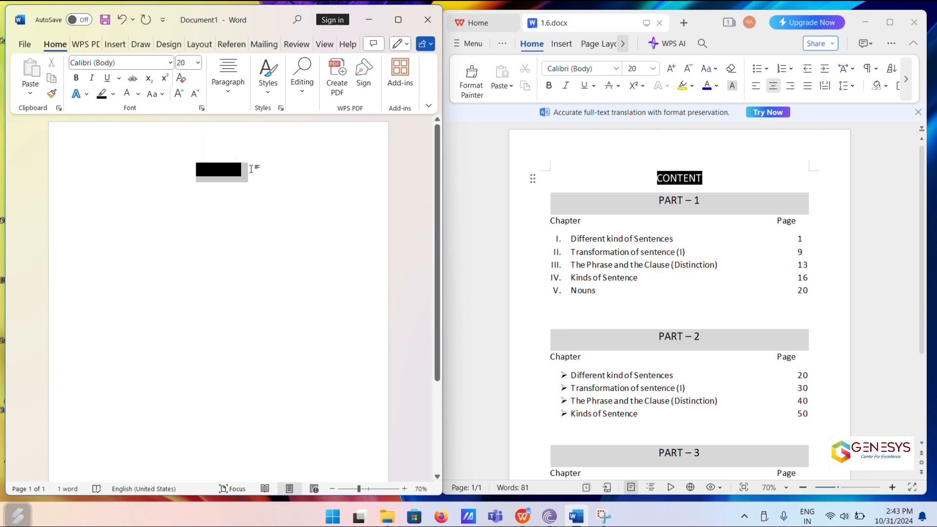
{"action": "left_click", "coordinate": [138, 93]}
{"action": "left_click", "coordinate": [125, 169]}
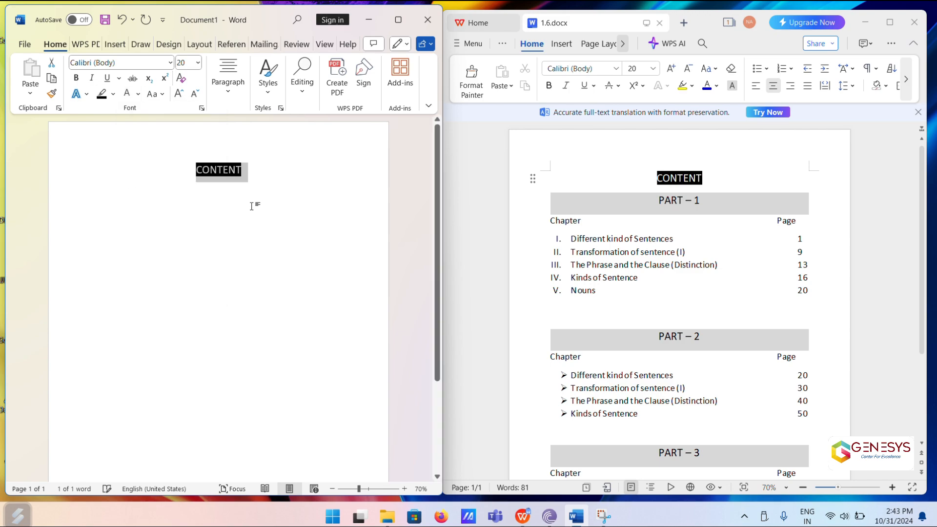
{"action": "left_click", "coordinate": [256, 178]}
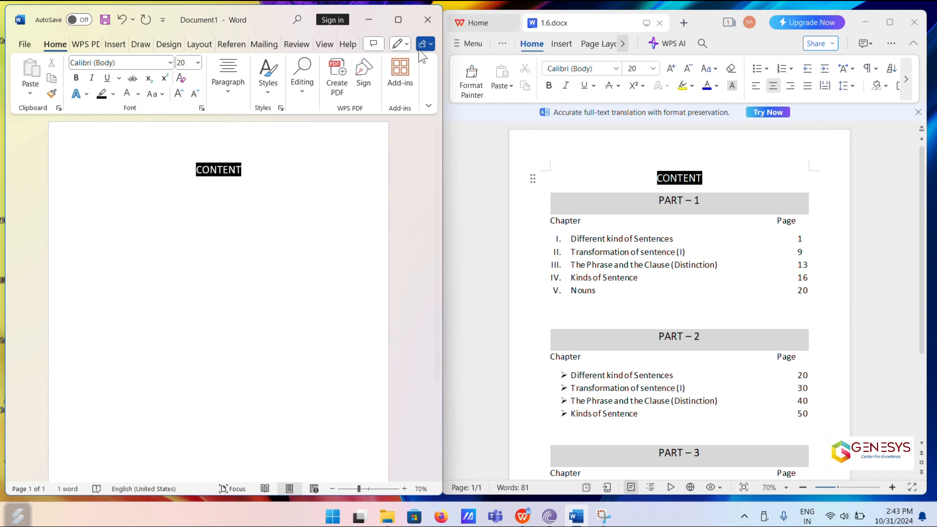
{"action": "left_click", "coordinate": [403, 16]}
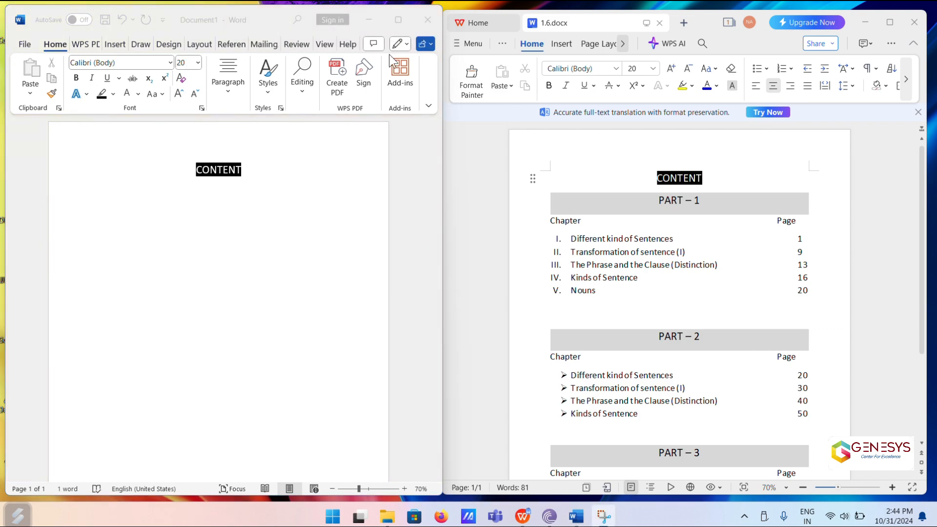
- Copy "PART – 1" from the WPS document 1.6.docx and paste it into the Word document on the line below CONTENT
{"action": "left_click", "coordinate": [218, 188]}
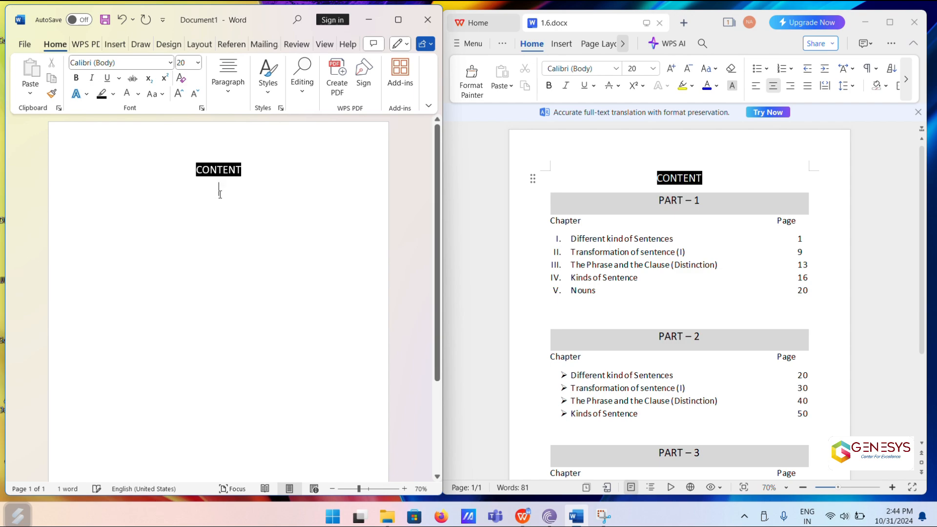
{"action": "left_click", "coordinate": [661, 200]}
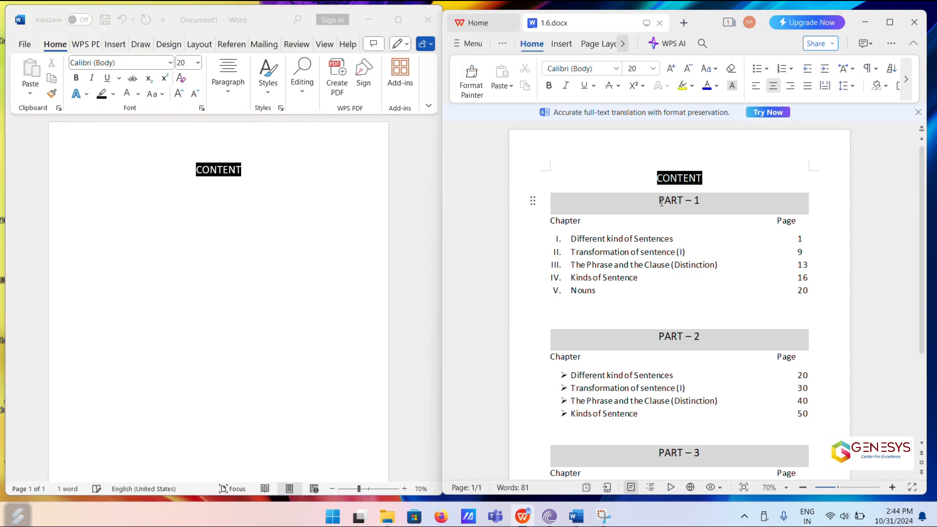
{"action": "left_click_drag", "start_coordinate": [660, 201], "coordinate": [706, 202]}
{"action": "key", "text": "ctrl+c"}
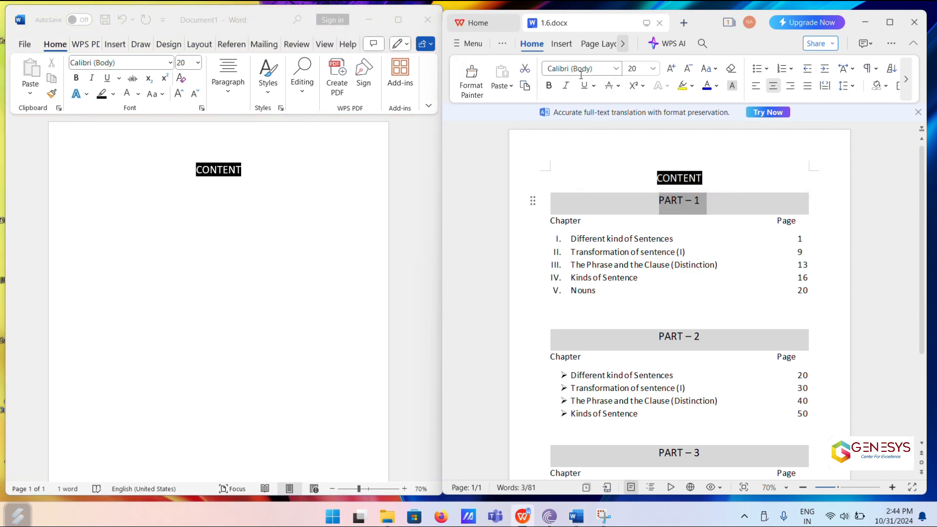
{"action": "left_click", "coordinate": [304, 188]}
{"action": "key", "text": "ctrl+v"}
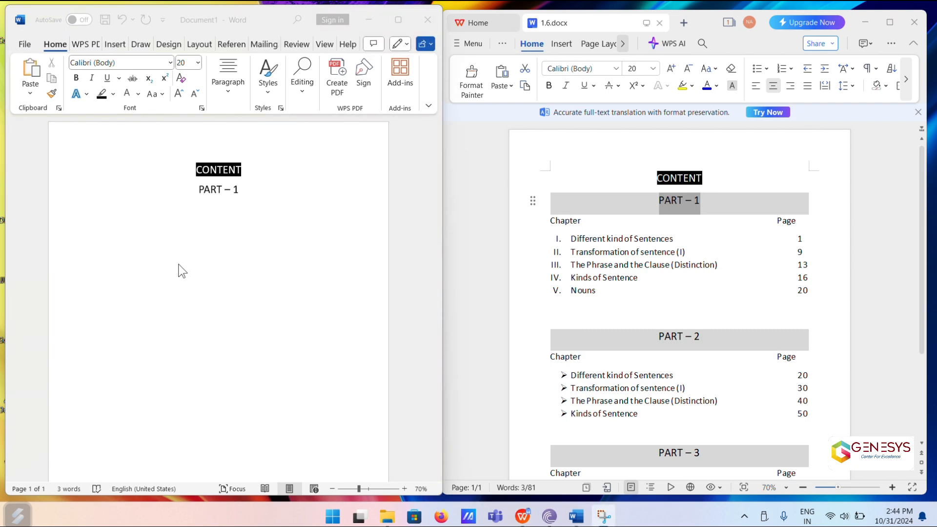
- Apply light grey paragraph shading to the PART – 1 line
{"action": "left_click", "coordinate": [218, 197]}
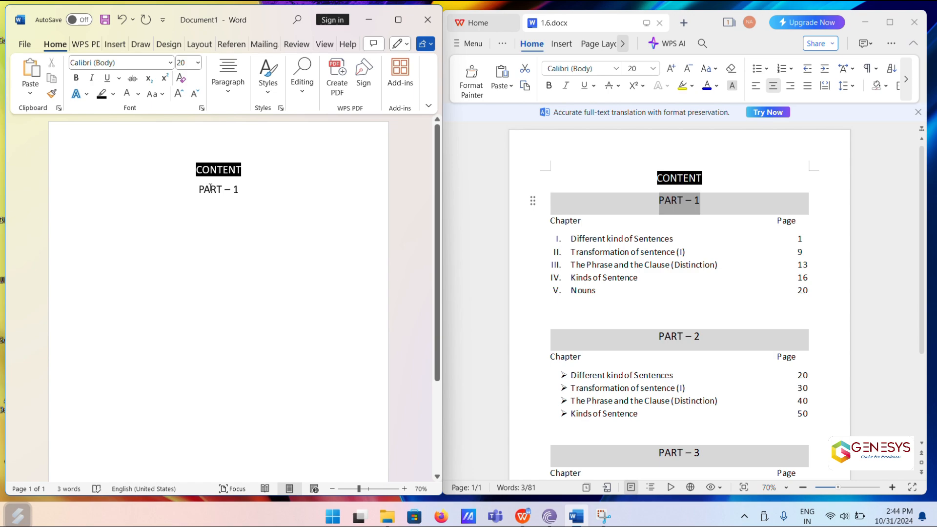
{"action": "left_click", "coordinate": [232, 92]}
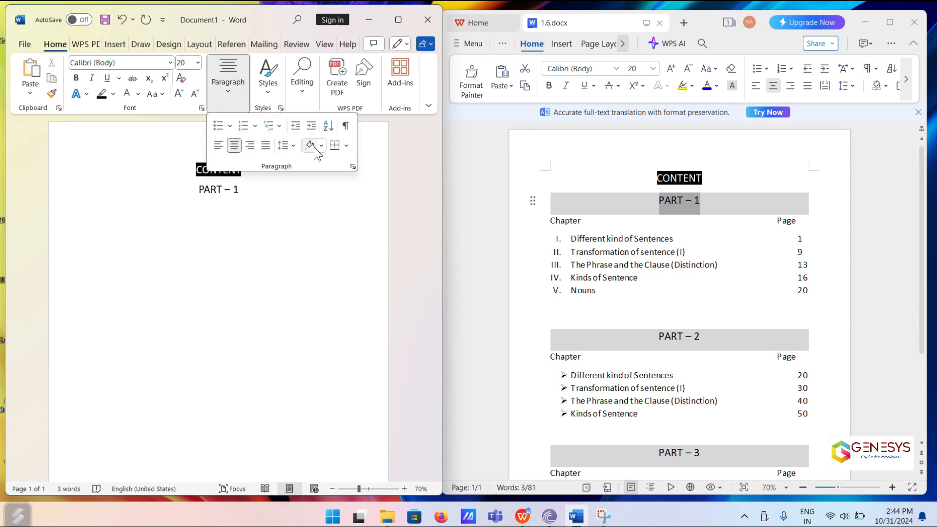
{"action": "left_click", "coordinate": [184, 222]}
{"action": "left_click_drag", "start_coordinate": [197, 189], "coordinate": [246, 189]}
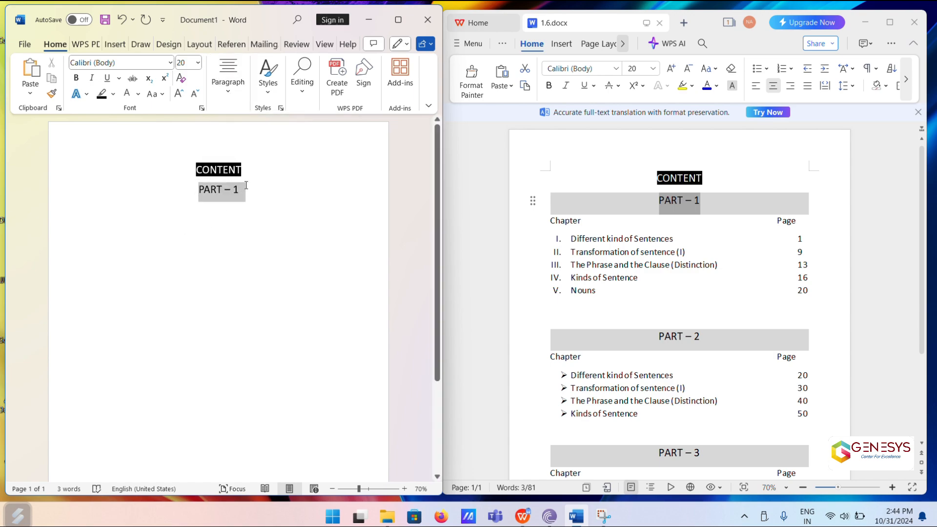
{"action": "left_click", "coordinate": [227, 92]}
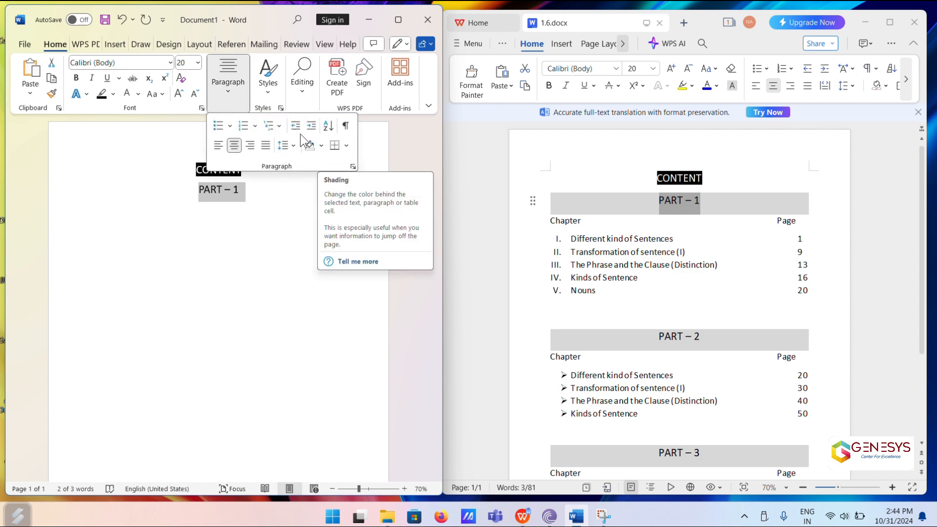
{"action": "left_click", "coordinate": [322, 145]}
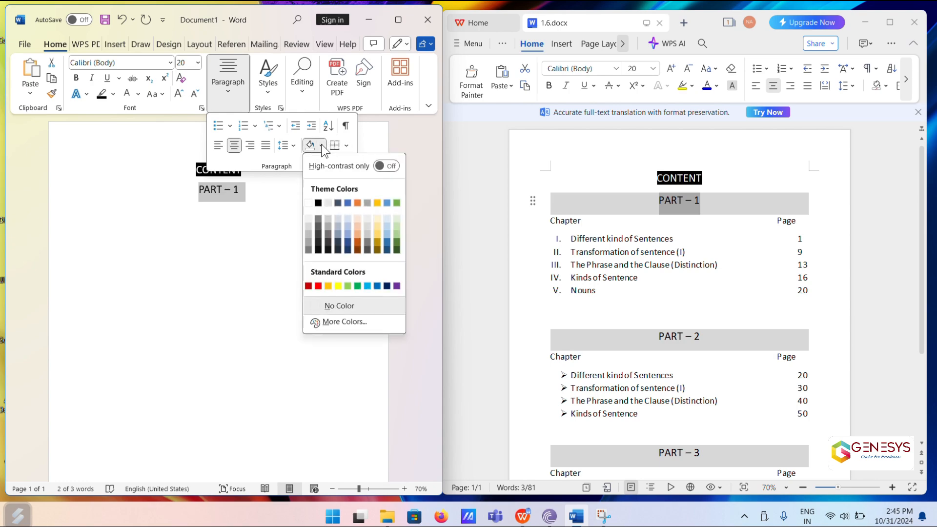
{"action": "left_click", "coordinate": [311, 227]}
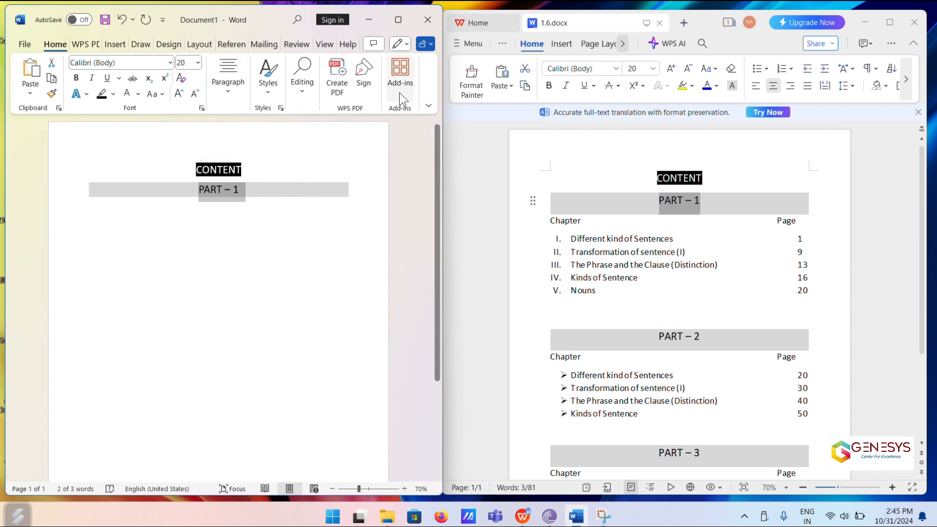
{"action": "left_click", "coordinate": [294, 218]}
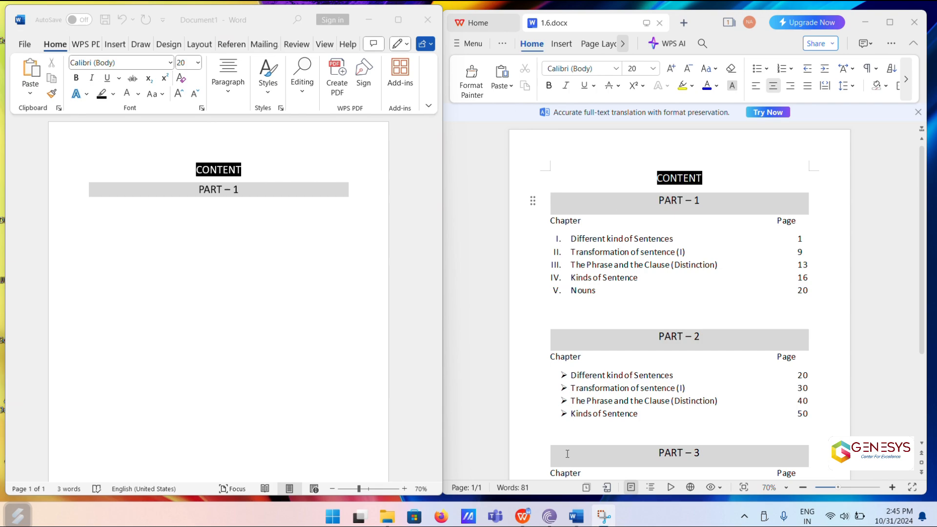
{"action": "scroll", "coordinate": [568, 454], "scroll_direction": "down", "scroll_amount": 3}
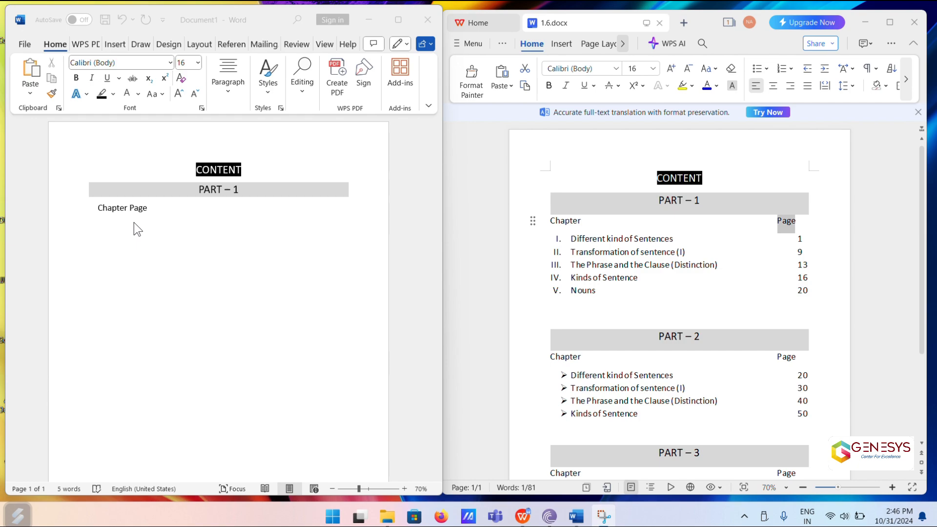
- Insert tab spacing between Chapter and Page under PART – 1 so Page sits near the right margin
{"action": "left_click", "coordinate": [130, 209]}
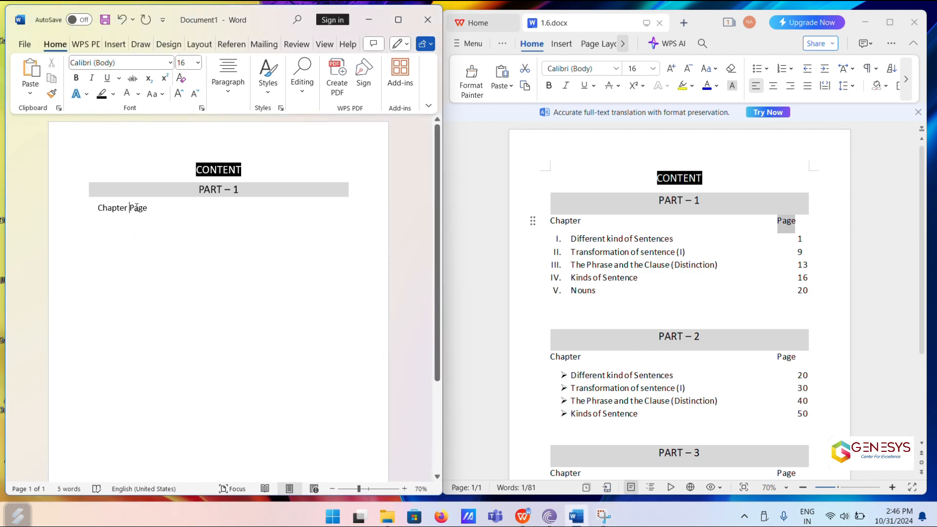
{"action": "key", "text": "Tab"}
{"action": "key", "text": "Tab"}
{"action": "key", "text": "Tab"}
{"action": "key", "text": "Tab"}
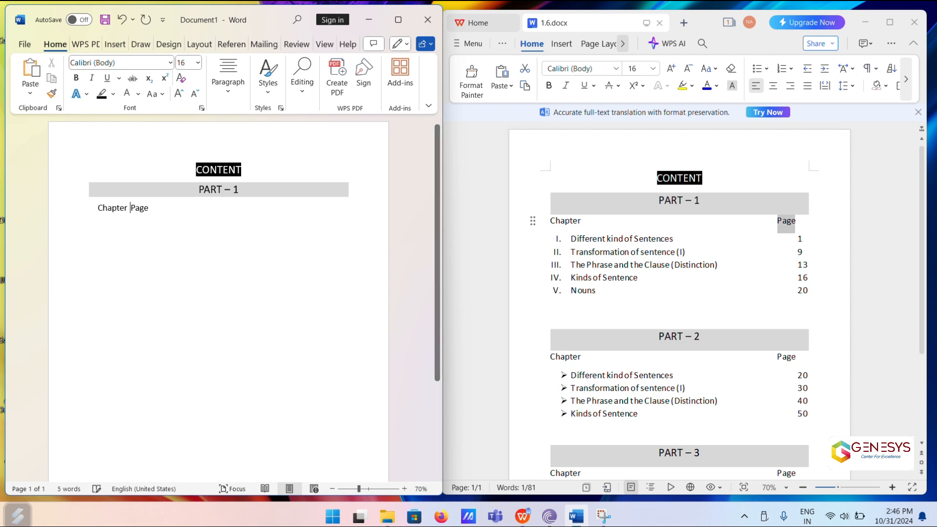
{"action": "key", "text": "Tab"}
{"action": "key", "text": "Tab"}
{"action": "key", "text": "Tab"}
{"action": "key", "text": "Tab"}
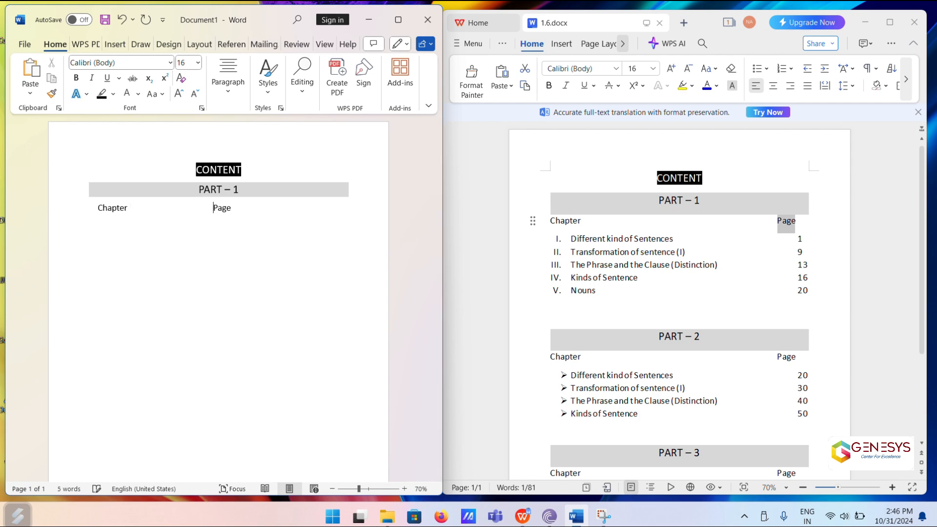
{"action": "key", "text": "Tab"}
{"action": "key", "text": "Tab"}
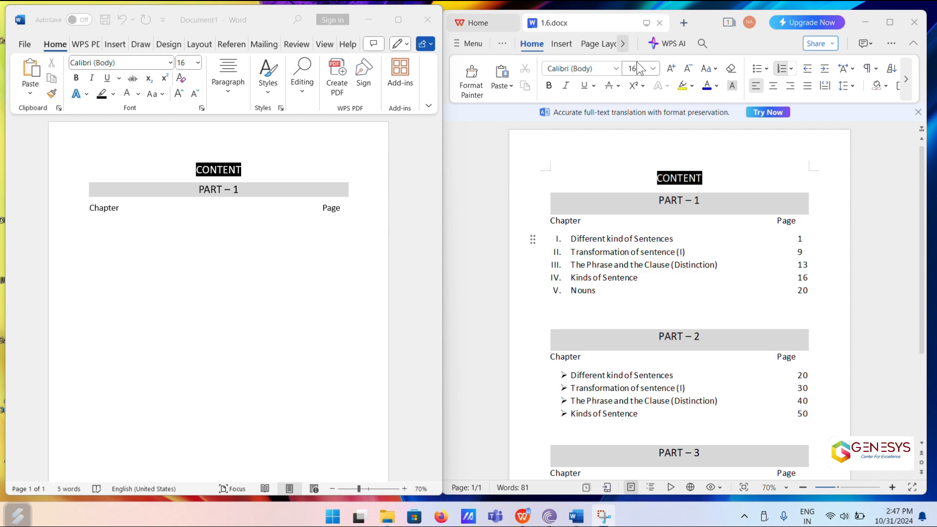
- Start an uppercase Roman numeral list (I., II., III.) on the line below the PART – 1 Chapter and Page headings
{"action": "left_click", "coordinate": [104, 228]}
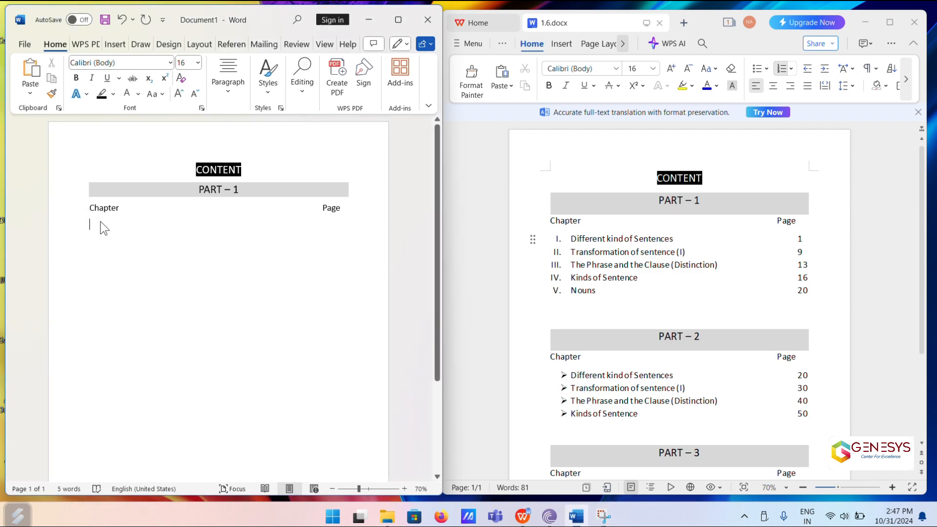
{"action": "left_click", "coordinate": [227, 90]}
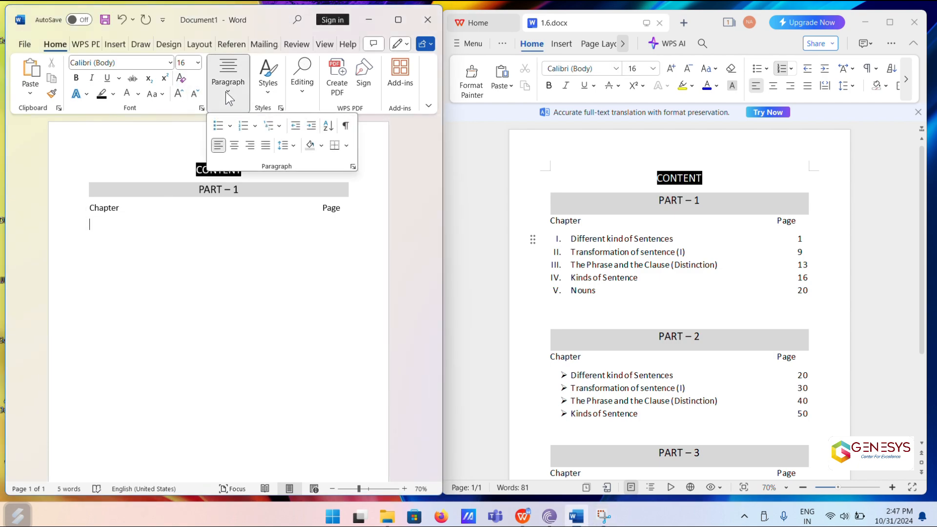
{"action": "left_click", "coordinate": [255, 126]}
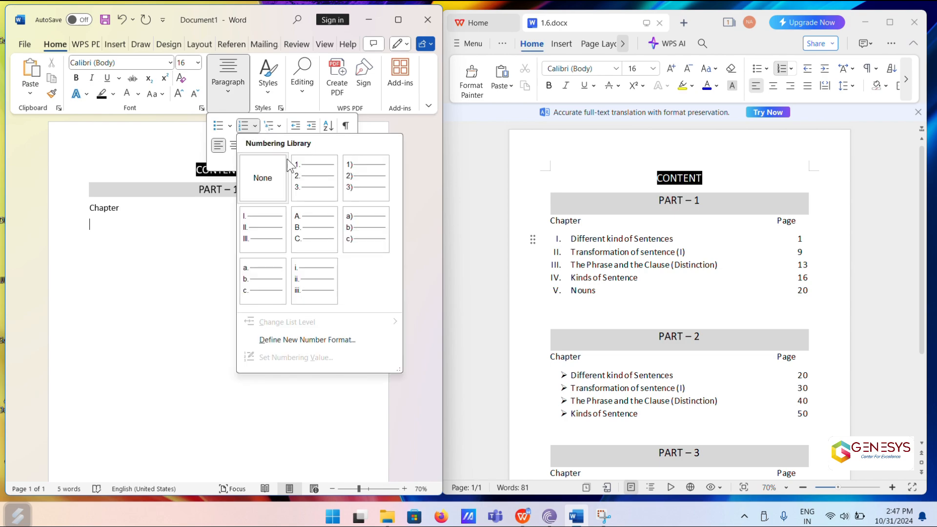
{"action": "left_click", "coordinate": [265, 238]}
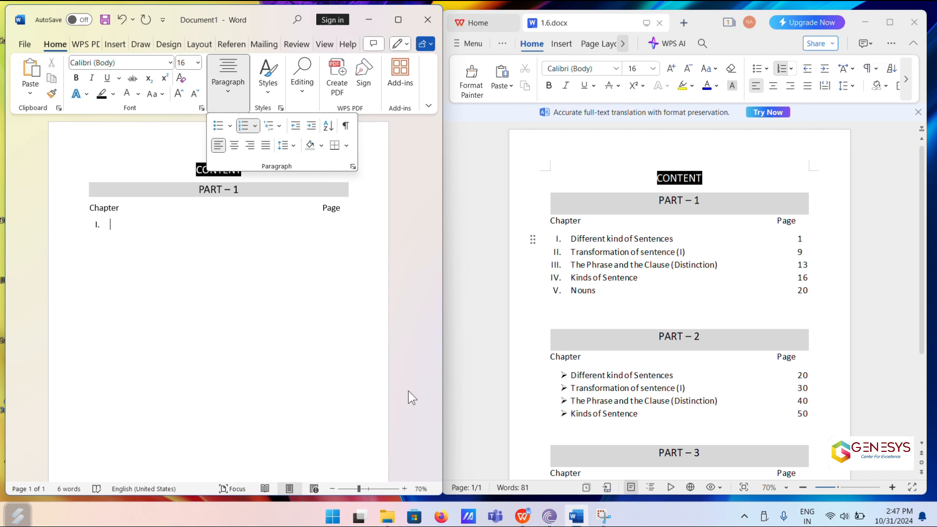
{"action": "left_click", "coordinate": [135, 286]}
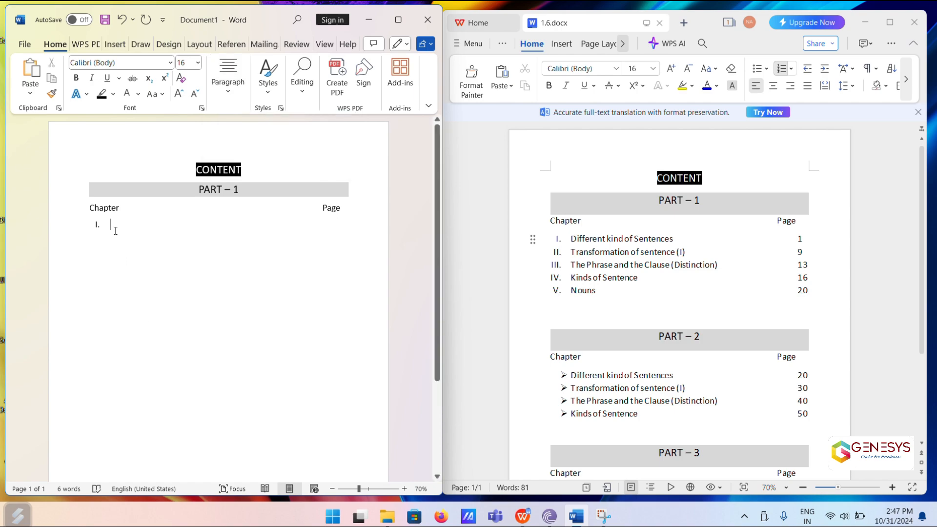
- Enter the first PART – 1 chapter as "D......." with page number 1 tabbed under the Page heading
{"action": "type", "text": "D"}
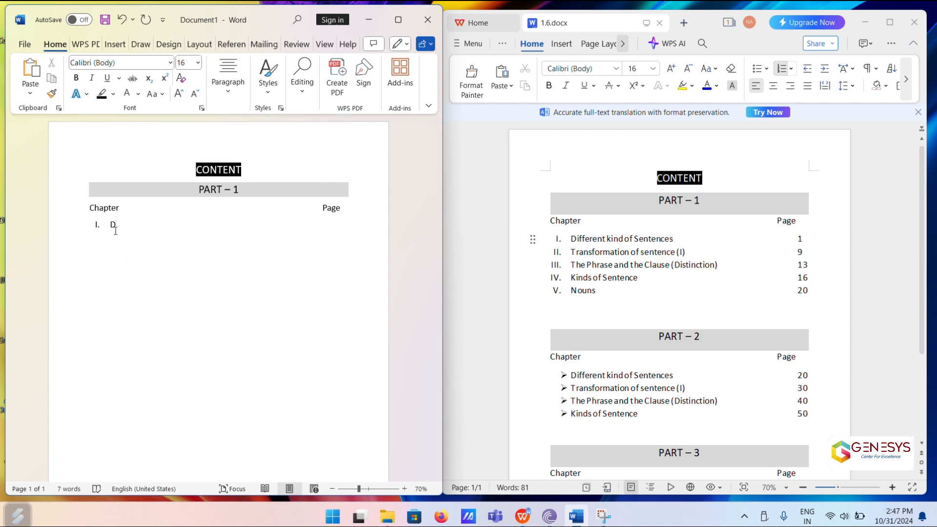
{"action": "type", "text": "......."}
{"action": "key", "text": "Tab"}
{"action": "key", "text": "Tab"}
{"action": "key", "text": "Tab"}
{"action": "key", "text": "Tab"}
{"action": "key", "text": "Tab"}
{"action": "key", "text": "Tab"}
{"action": "key", "text": "Tab"}
{"action": "key", "text": "Tab"}
{"action": "type", "text": "1"}
{"action": "key", "text": "Return"}
- Enter the second PART – 1 chapter as "Tra..." with page number 9 tabbed under the Page heading
{"action": "type", "text": "Tr"}
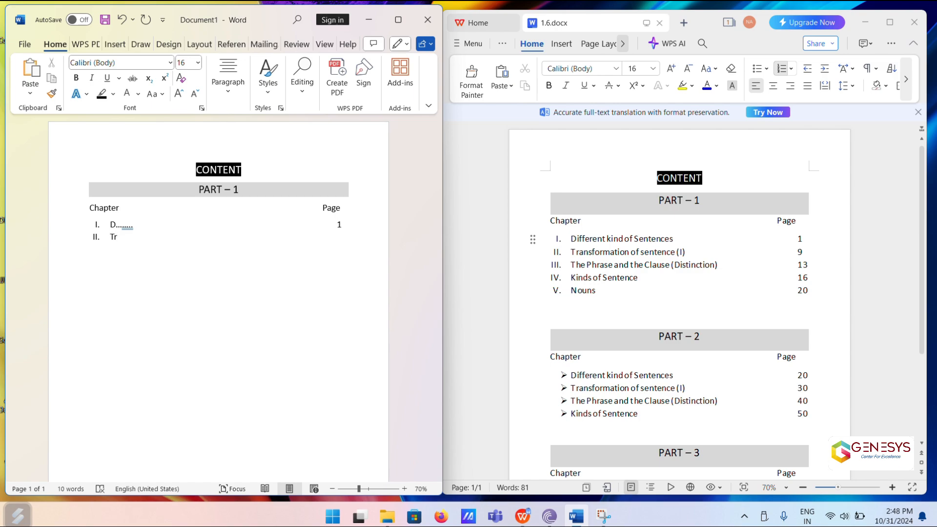
{"action": "type", "text": "a..."}
{"action": "key", "text": "Tab"}
{"action": "key", "text": "Tab"}
{"action": "key", "text": "Tab"}
{"action": "key", "text": "Tab"}
{"action": "key", "text": "Tab"}
{"action": "key", "text": "Tab"}
{"action": "key", "text": "Tab"}
{"action": "key", "text": "Tab"}
{"action": "type", "text": "9"}
{"action": "key", "text": "Return"}
- Enter the third PART – 1 chapter as "The............" with page number 13 tabbed under the Page heading
{"action": "type", "text": "The............"}
{"action": "key", "text": "Tab"}
{"action": "type", "text": "13"}
{"action": "key", "text": "Return"}
- Enter the fourth PART – 1 chapter as "Kind" with page number 16 tabbed under the Page heading
{"action": "type", "text": "Kind"}
{"action": "key", "text": "Tab"}
{"action": "key", "text": "Tab"}
{"action": "key", "text": "Tab"}
{"action": "key", "text": "Tab"}
{"action": "key", "text": "Tab"}
{"action": "key", "text": "Tab"}
{"action": "type", "text": "16"}
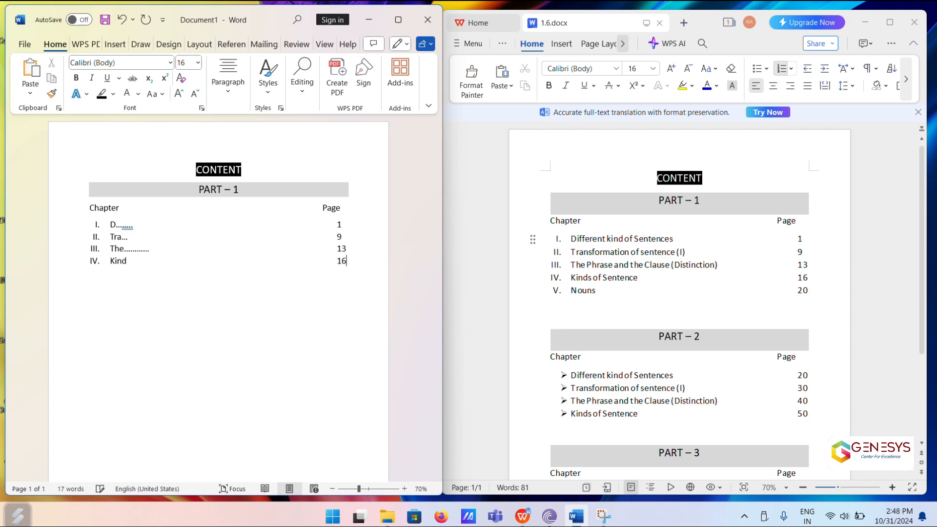
{"action": "key", "text": "Return"}
- Enter the fifth PART – 1 chapter as "N....." with page number 20 and end the numbered list
{"action": "type", "text": "N....."}
{"action": "key", "text": "Tab"}
{"action": "key", "text": "Tab"}
{"action": "type", "text": "20"}
{"action": "key", "text": "Return"}
{"action": "key", "text": "BackSpace"}
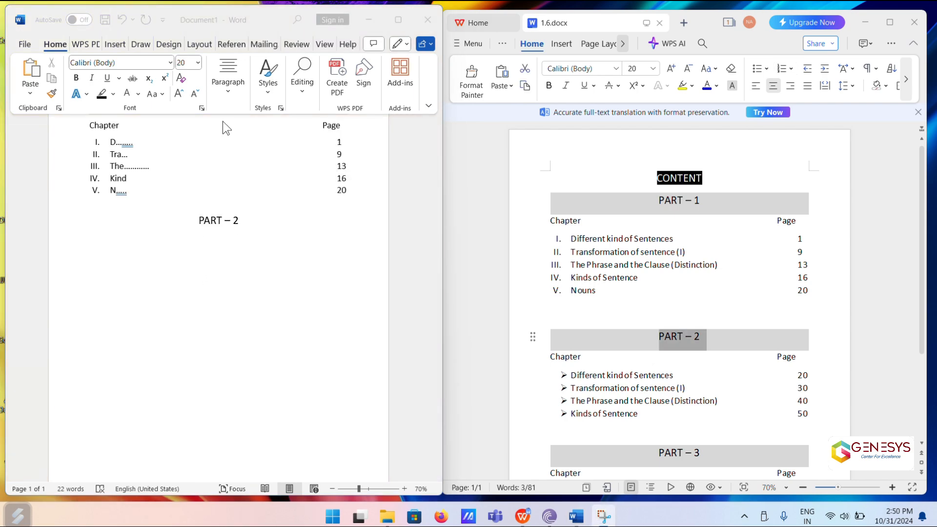
- Try to apply light grey paragraph shading to the PART – 2 line without selecting its text
{"action": "left_click", "coordinate": [230, 91]}
{"action": "left_click", "coordinate": [229, 91]}
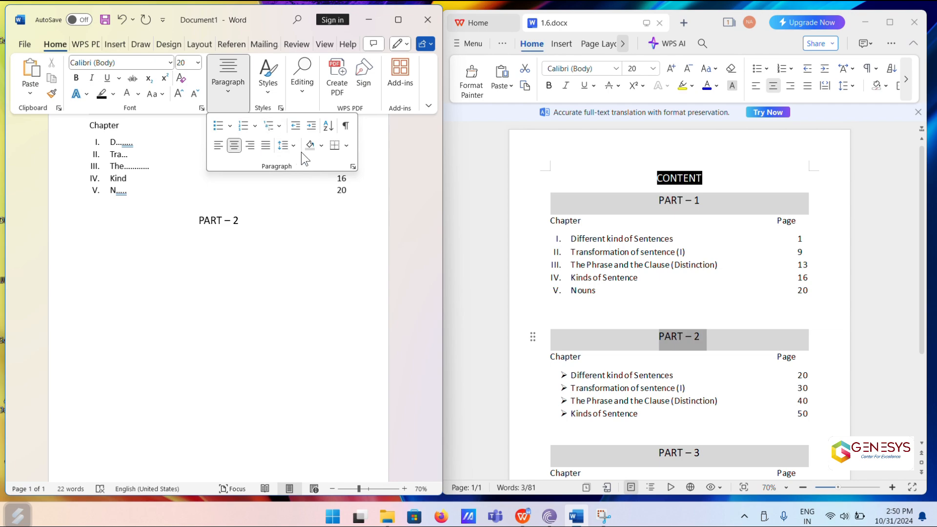
{"action": "left_click", "coordinate": [322, 145]}
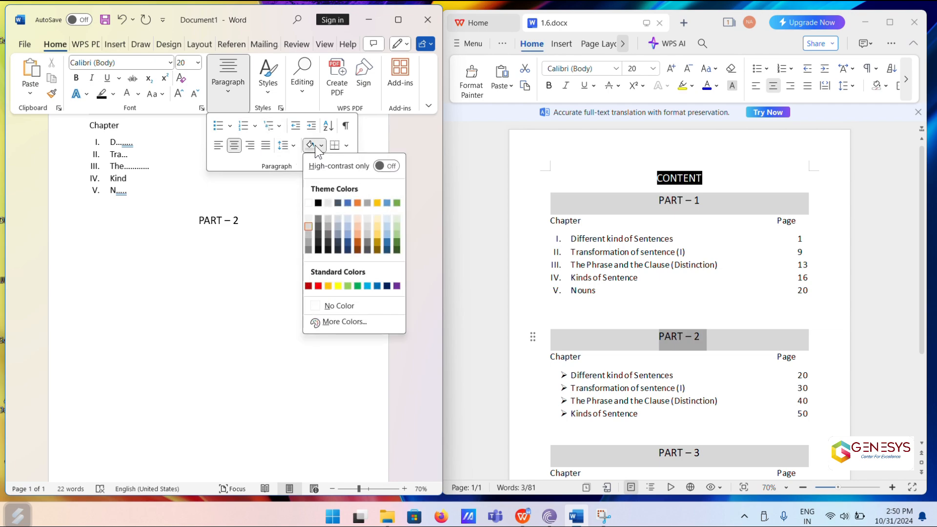
{"action": "left_click", "coordinate": [301, 229]}
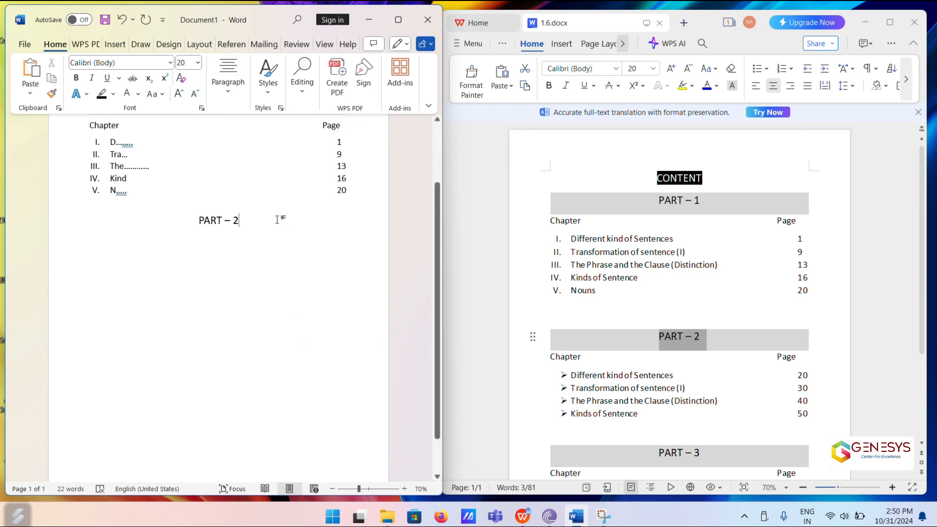
- Select the PART – 2 heading text and apply light grey paragraph shading to its line
{"action": "left_click_drag", "start_coordinate": [197, 221], "coordinate": [244, 221]}
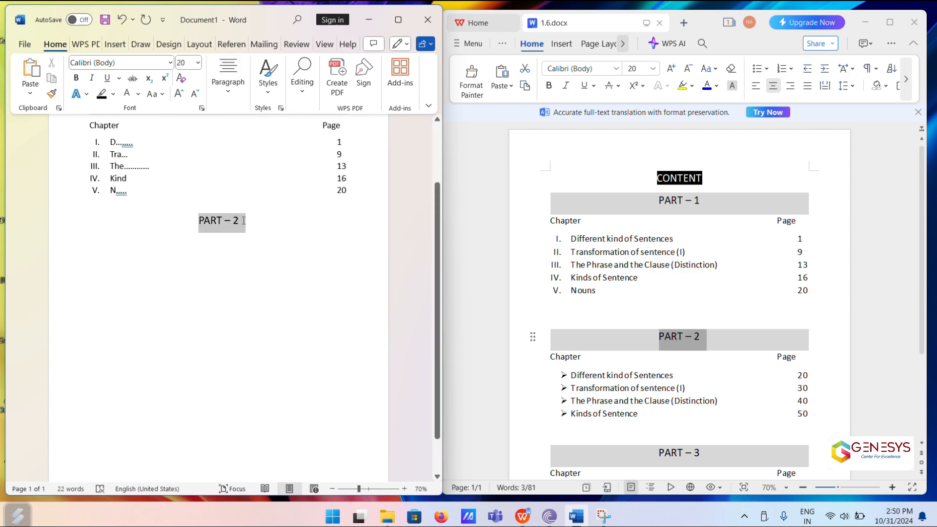
{"action": "left_click", "coordinate": [228, 76]}
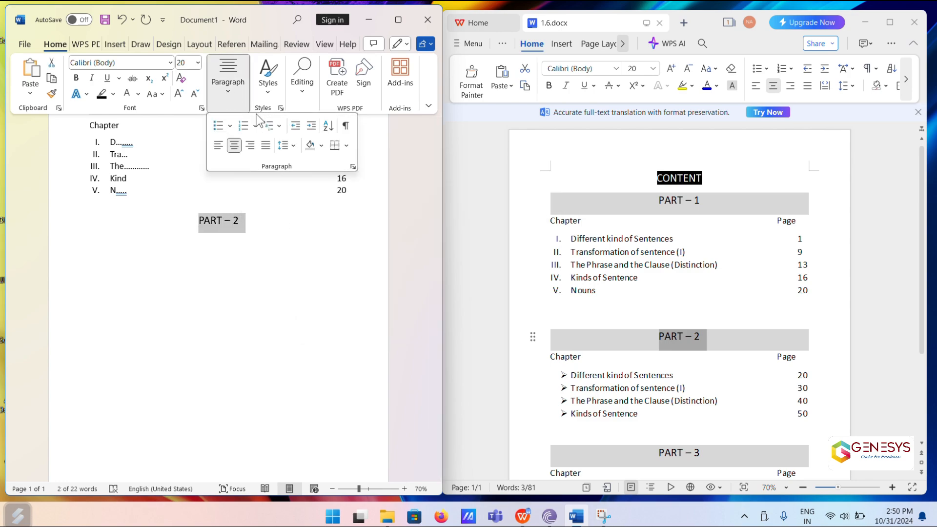
{"action": "left_click", "coordinate": [320, 146]}
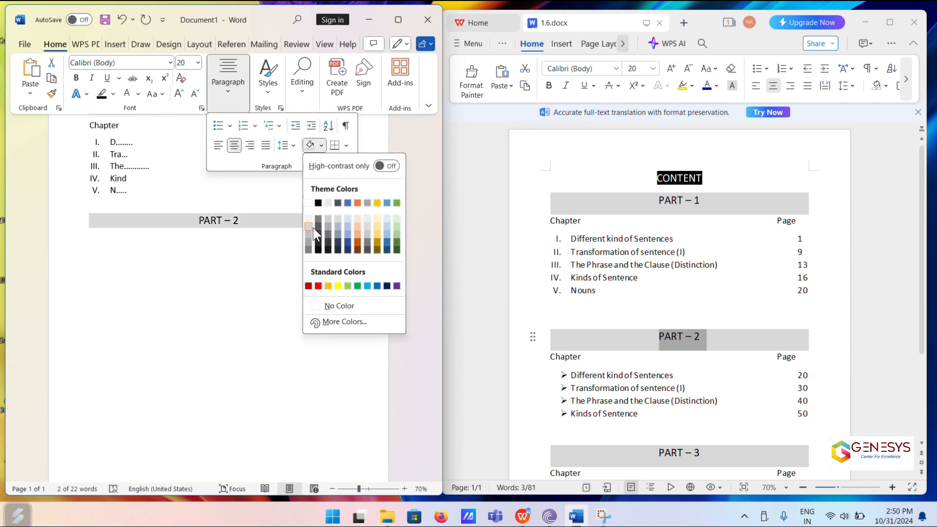
{"action": "left_click", "coordinate": [265, 248]}
{"action": "left_click", "coordinate": [266, 237]}
{"action": "left_click_drag", "start_coordinate": [190, 220], "coordinate": [239, 218]}
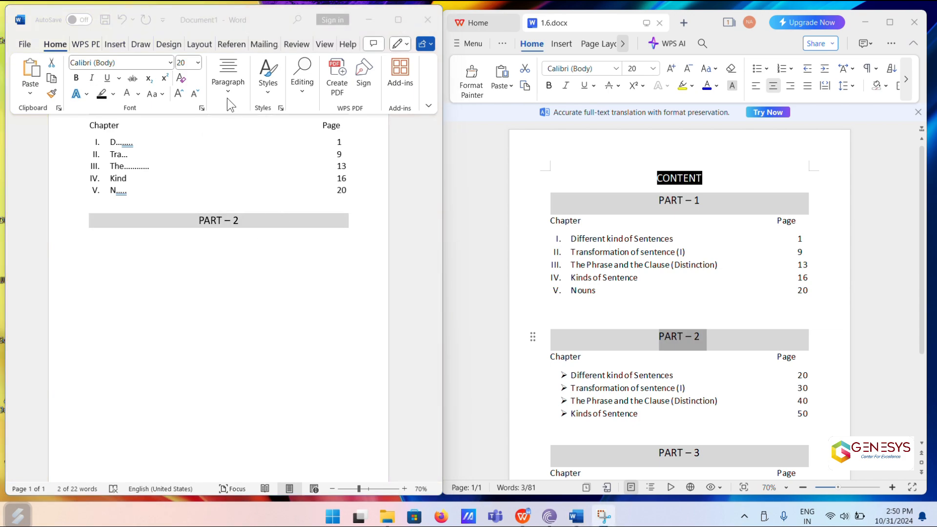
{"action": "left_click", "coordinate": [241, 244]}
{"action": "left_click", "coordinate": [241, 243]}
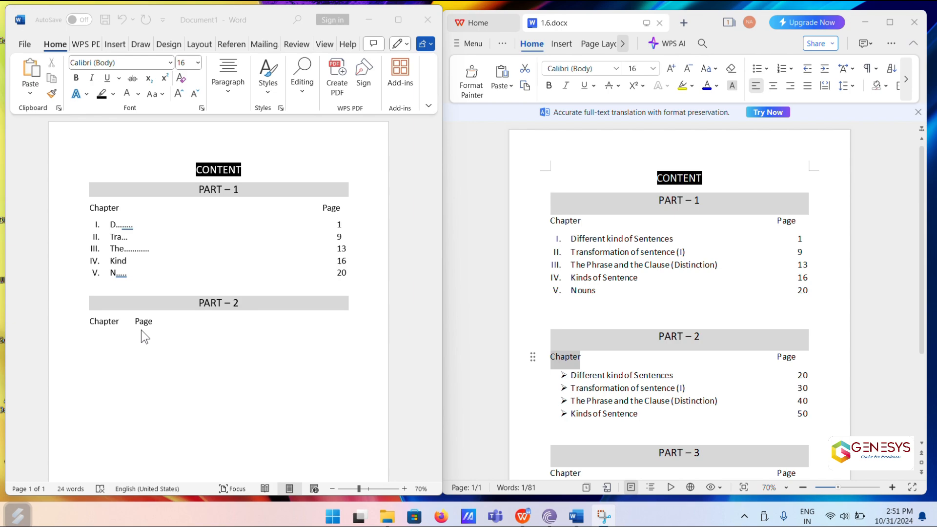
- Tab Page across to the right margin on the Chapter line under PART – 2 and add a new line below it
{"action": "left_click", "coordinate": [135, 326]}
{"action": "key", "text": "Tab"}
{"action": "key", "text": "Tab"}
{"action": "key", "text": "Tab"}
{"action": "key", "text": "Tab"}
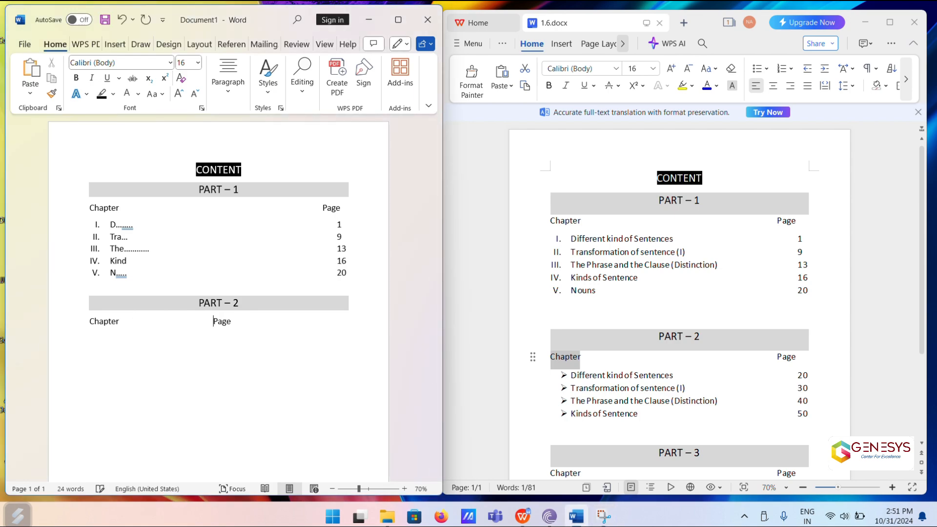
{"action": "key", "text": "Tab"}
{"action": "key", "text": "Tab"}
{"action": "key", "text": "Tab"}
{"action": "key", "text": "Tab"}
{"action": "key", "text": "Tab"}
{"action": "key", "text": "Tab"}
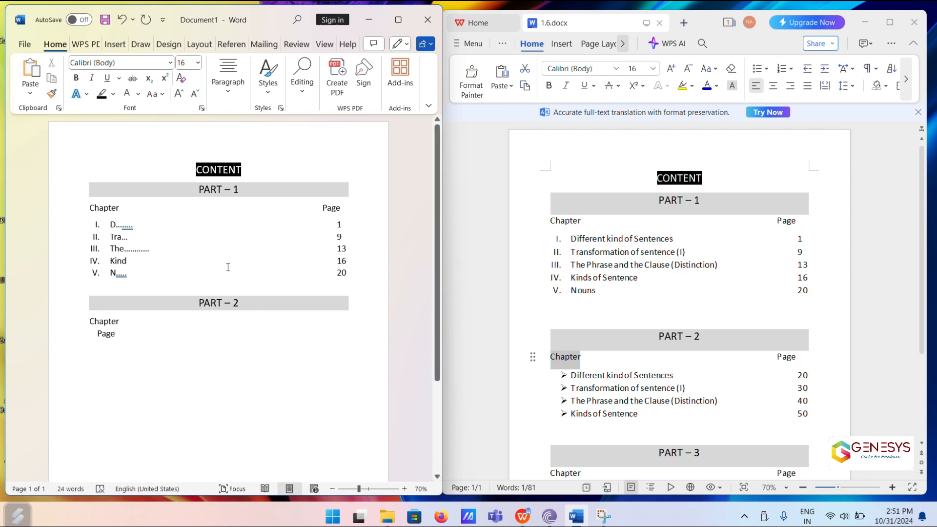
{"action": "key", "text": "BackSpace"}
{"action": "left_click", "coordinate": [346, 320]}
{"action": "key", "text": "Return"}
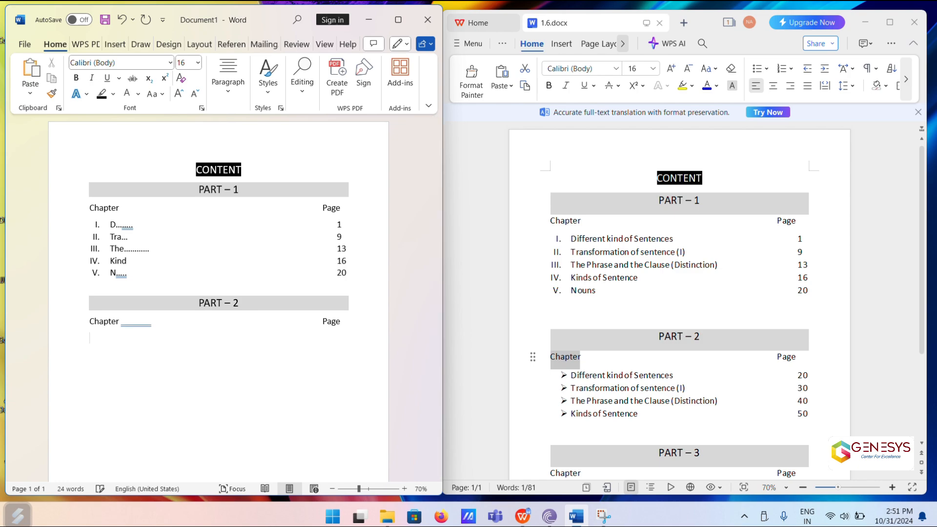
- Start an arrow-bulleted list below the PART – 2 Chapter and Page headings, following the reference document
{"action": "left_click", "coordinate": [639, 402]}
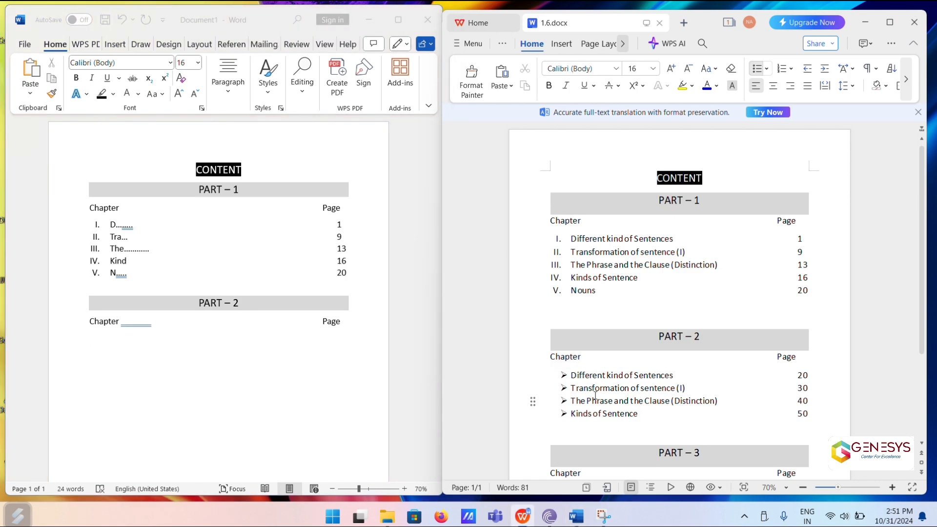
{"action": "scroll", "coordinate": [638, 402], "scroll_direction": "down", "scroll_amount": 3}
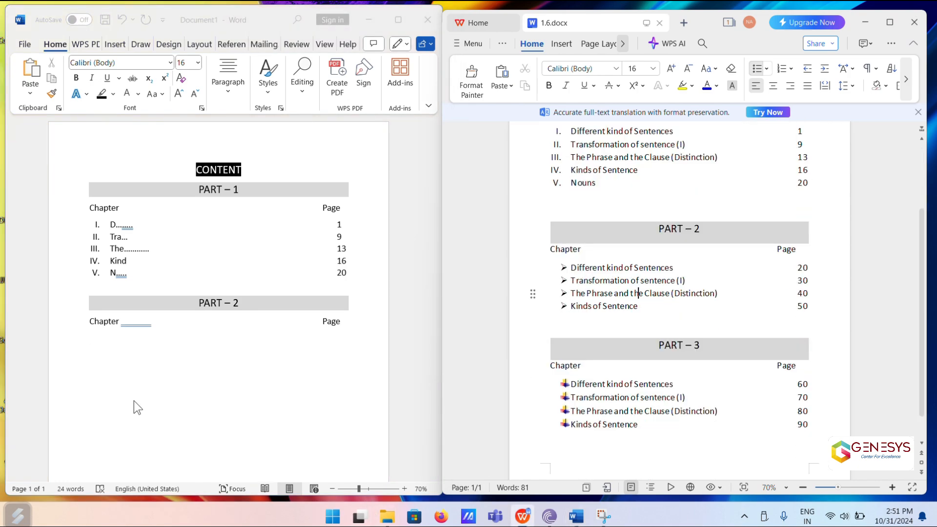
{"action": "left_click", "coordinate": [110, 349]}
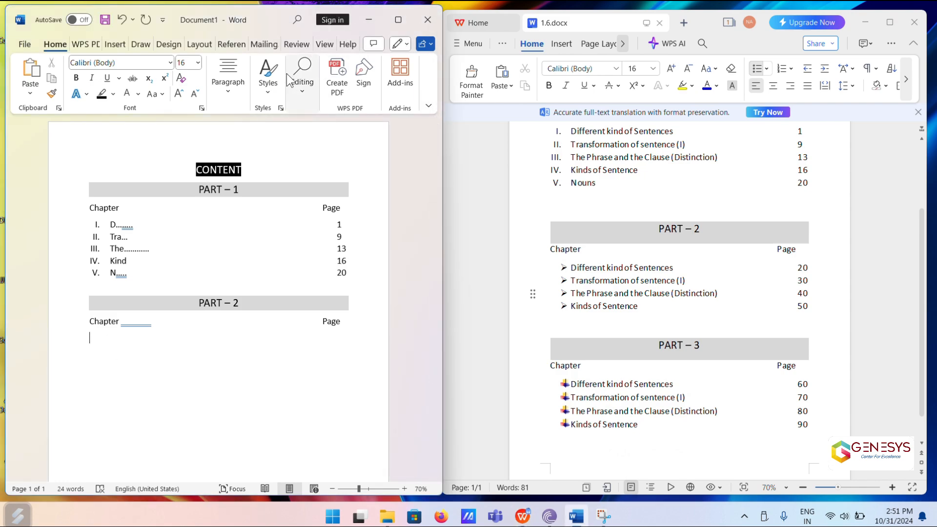
{"action": "left_click", "coordinate": [226, 90]}
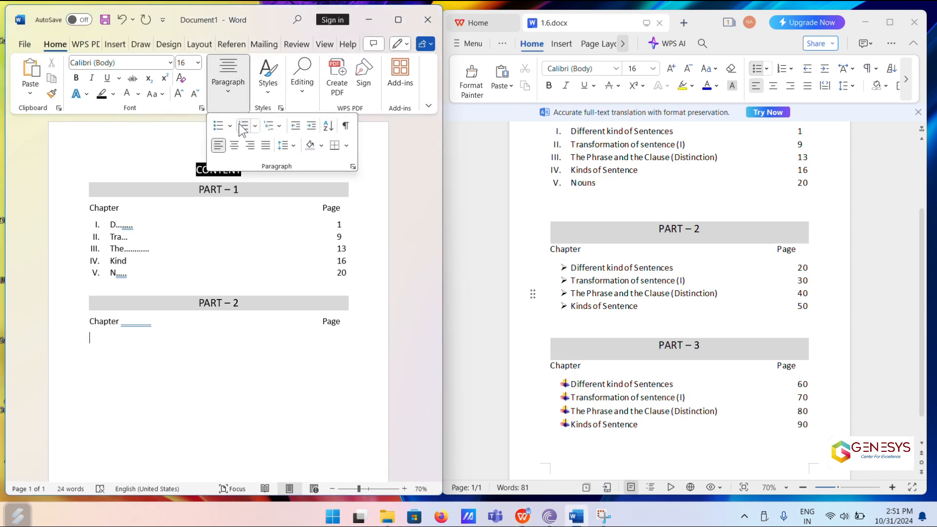
{"action": "left_click", "coordinate": [230, 126]}
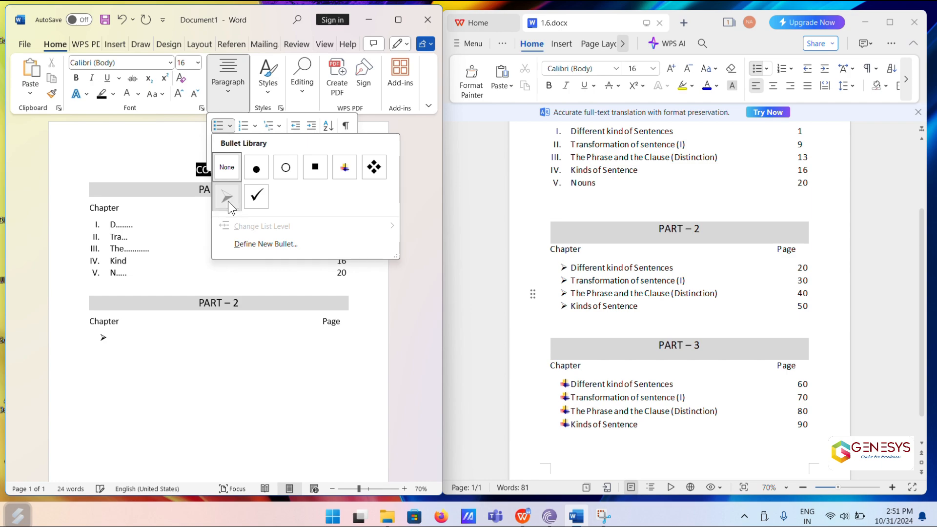
{"action": "left_click", "coordinate": [228, 201]}
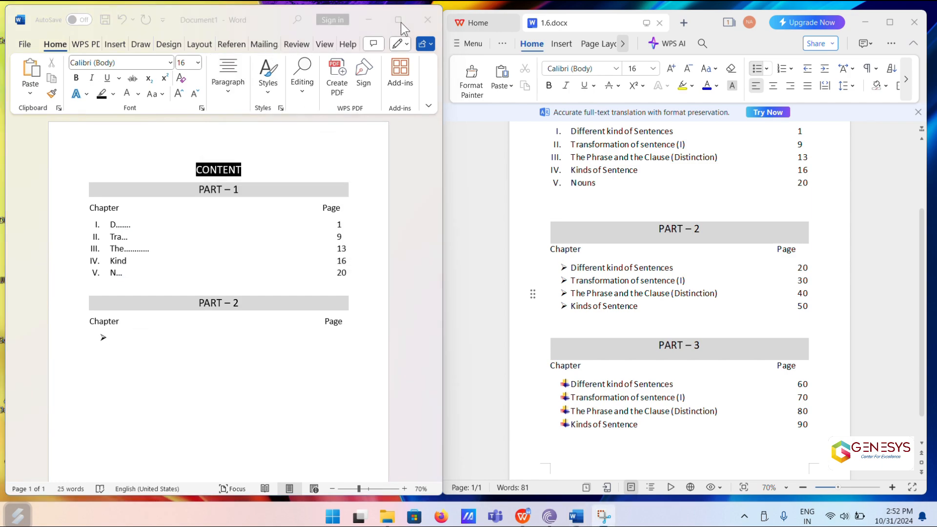
- Enter the first PART – 2 bullet as "D..." with page number 20 tabbed under the Page heading
{"action": "left_click", "coordinate": [116, 342]}
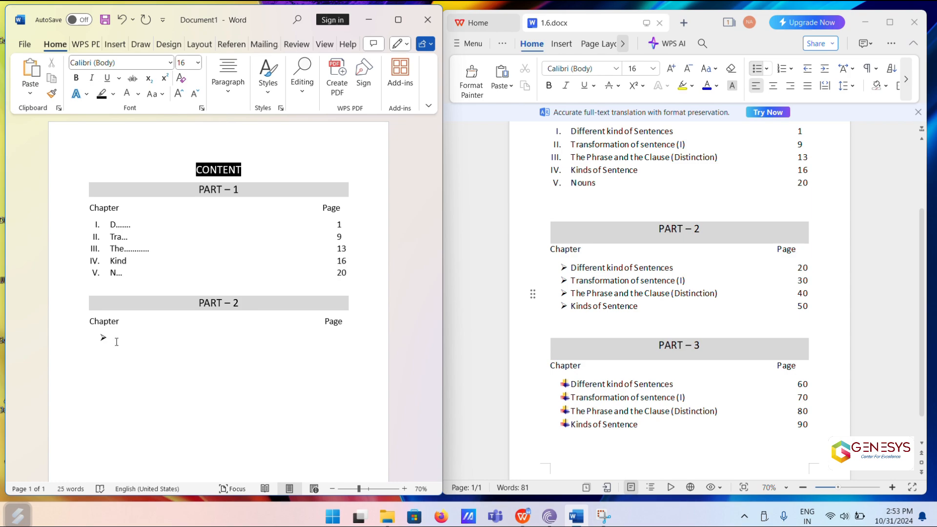
{"action": "type", "text": "D..."}
{"action": "key", "text": "Tab"}
{"action": "key", "text": "Tab"}
{"action": "key", "text": "Tab"}
{"action": "key", "text": "Tab"}
{"action": "key", "text": "Tab"}
{"action": "type", "text": "20"}
{"action": "key", "text": "Return"}
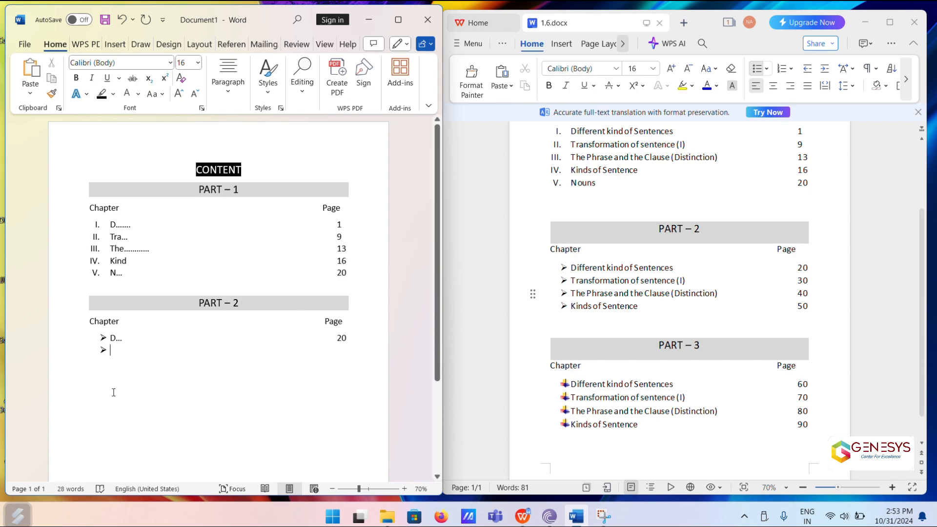
- Enter the second PART – 2 bullet as "T.." with page number 30 tabbed under the Page heading
{"action": "type", "text": "T.."}
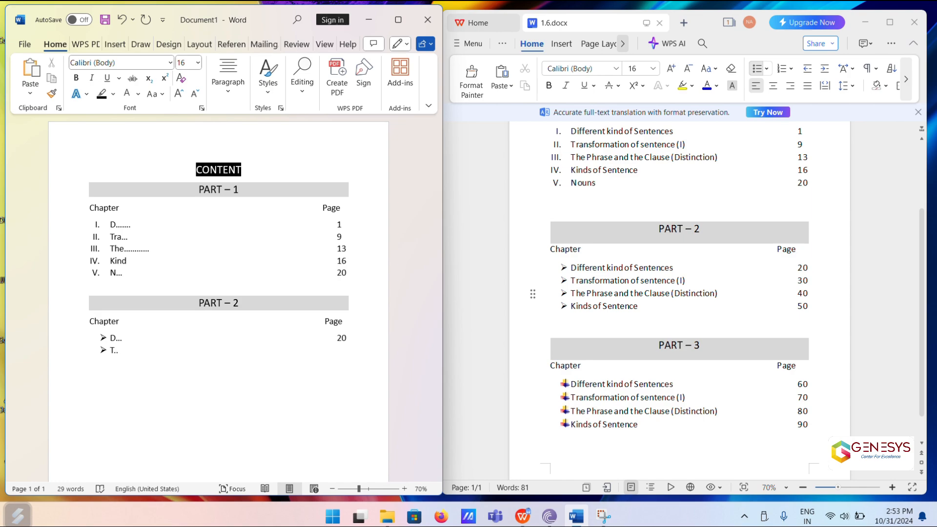
{"action": "key", "text": "Tab"}
{"action": "key", "text": "Tab"}
{"action": "key", "text": "Tab"}
{"action": "key", "text": "Tab"}
{"action": "key", "text": "Tab"}
{"action": "key", "text": "Tab"}
{"action": "key", "text": "Tab"}
{"action": "key", "text": "Tab"}
{"action": "key", "text": "Tab"}
{"action": "key", "text": "BackSpace"}
{"action": "key", "text": "Tab"}
{"action": "type", "text": "30"}
{"action": "key", "text": "Return"}
{"action": "left_click", "coordinate": [124, 352]}
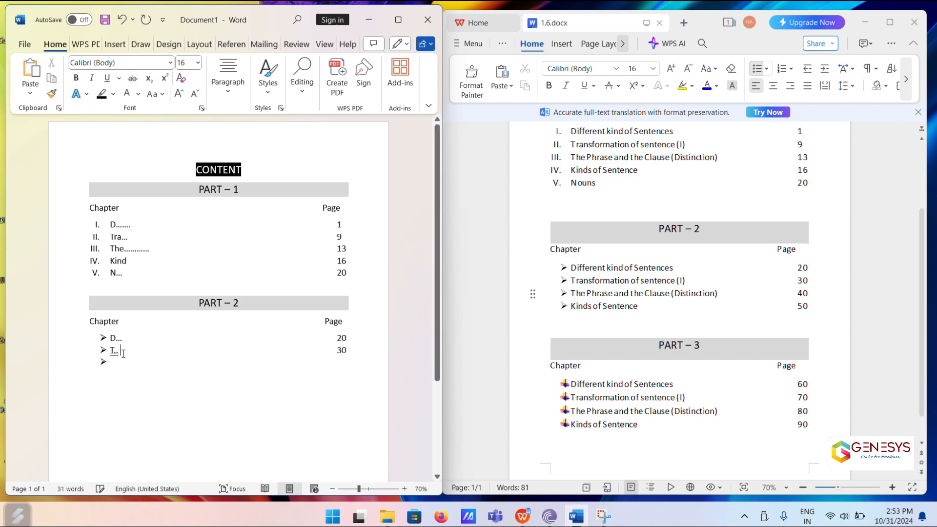
- Enter the third PART – 2 bullet as "The." with page number 40 tabbed under the Page heading
{"action": "left_click", "coordinate": [117, 363]}
{"action": "type", "text": "tHE"}
{"action": "key", "text": "BackSpace"}
{"action": "key", "text": "BackSpace"}
{"action": "key", "text": "BackSpace"}
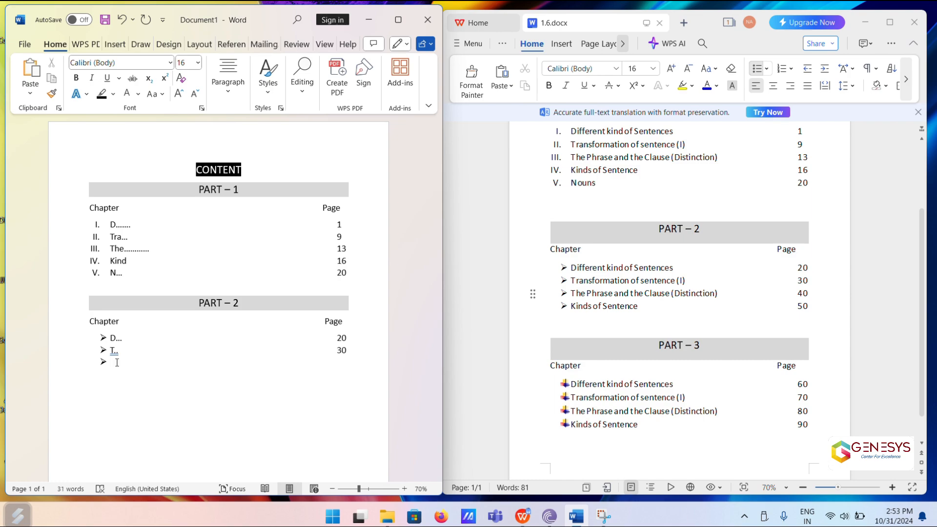
{"action": "type", "text": "the"}
{"action": "key", "text": "BackSpace"}
{"action": "key", "text": "BackSpace"}
{"action": "key", "text": "BackSpace"}
{"action": "type", "text": "The."}
{"action": "key", "text": "Tab"}
{"action": "key", "text": "Tab"}
{"action": "key", "text": "Tab"}
{"action": "key", "text": "Tab"}
{"action": "key", "text": "Tab"}
{"action": "type", "text": "40"}
{"action": "key", "text": "Return"}
- Enter the fourth PART – 2 bullet as "K.." with page number 50 under the Page heading, and end the bulleted list
{"action": "type", "text": "K.."}
{"action": "key", "text": "Tab"}
{"action": "key", "text": "Tab"}
{"action": "key", "text": "Tab"}
{"action": "type", "text": "50"}
{"action": "key", "text": "Return"}
{"action": "key", "text": "BackSpace"}
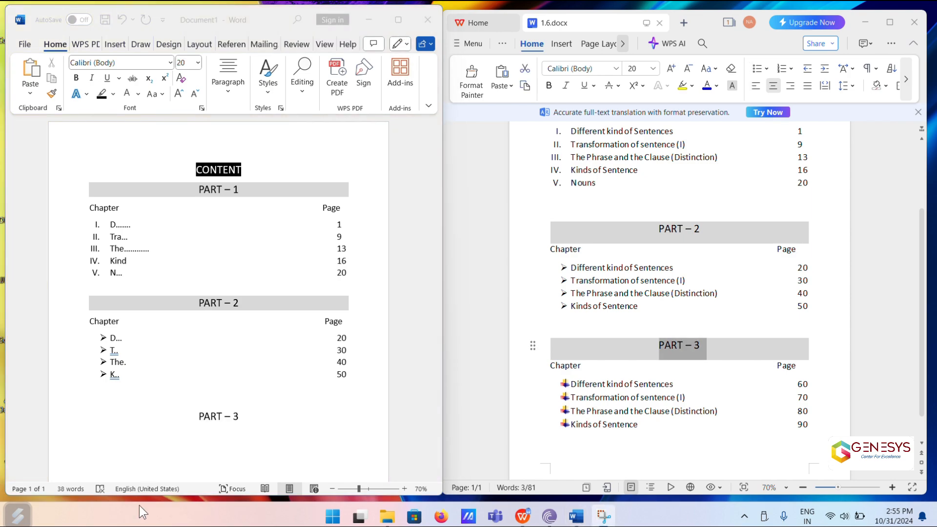
- Apply the same grey paragraph shading to the PART – 3 heading as on the other PART headings
{"action": "left_click", "coordinate": [242, 419]}
{"action": "left_click_drag", "start_coordinate": [248, 417], "coordinate": [202, 423]}
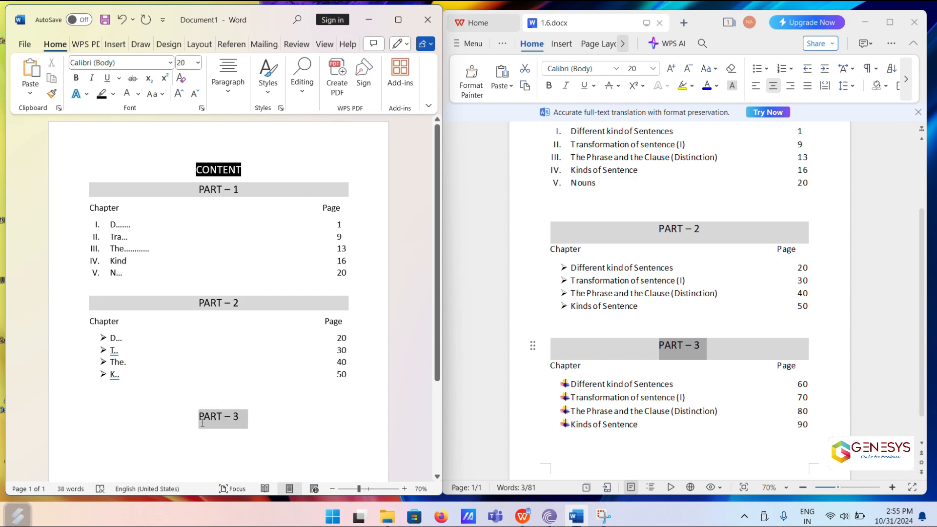
{"action": "left_click", "coordinate": [233, 91]}
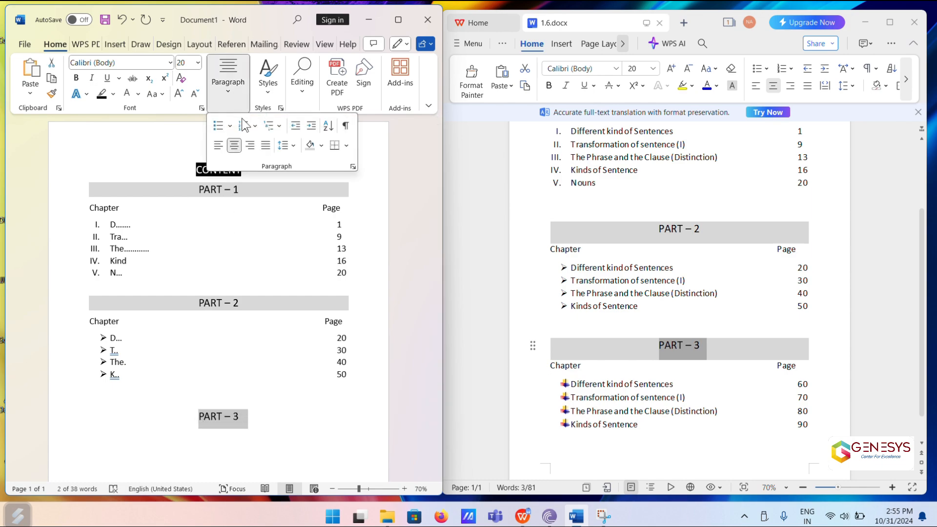
{"action": "left_click", "coordinate": [310, 146]}
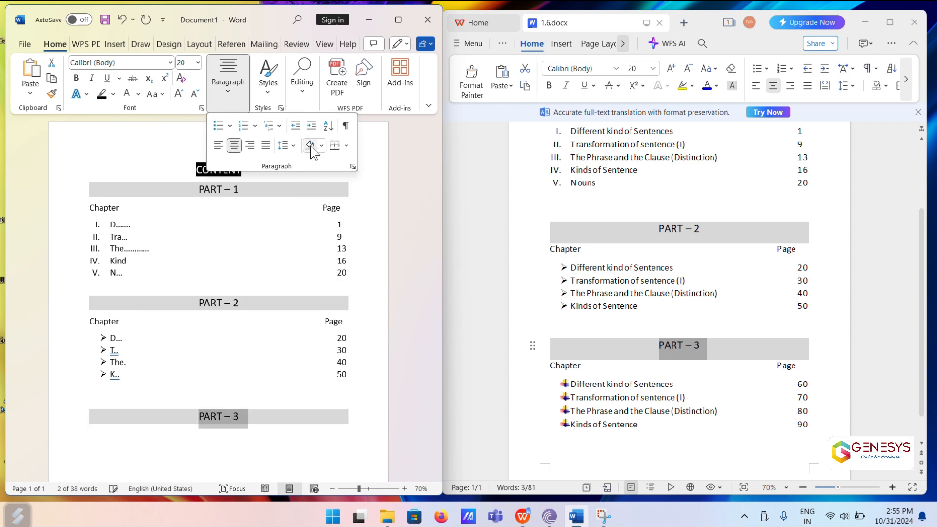
- Enter the words "Chapter" and "Page" on the line below the PART – 3 heading
{"action": "scroll", "coordinate": [218, 463], "scroll_direction": "down", "scroll_amount": 3}
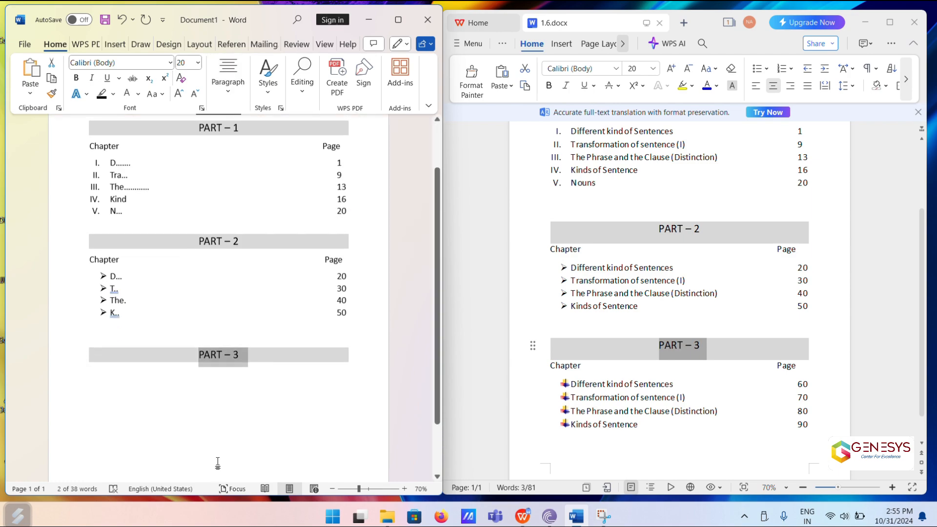
{"action": "left_click", "coordinate": [93, 374]}
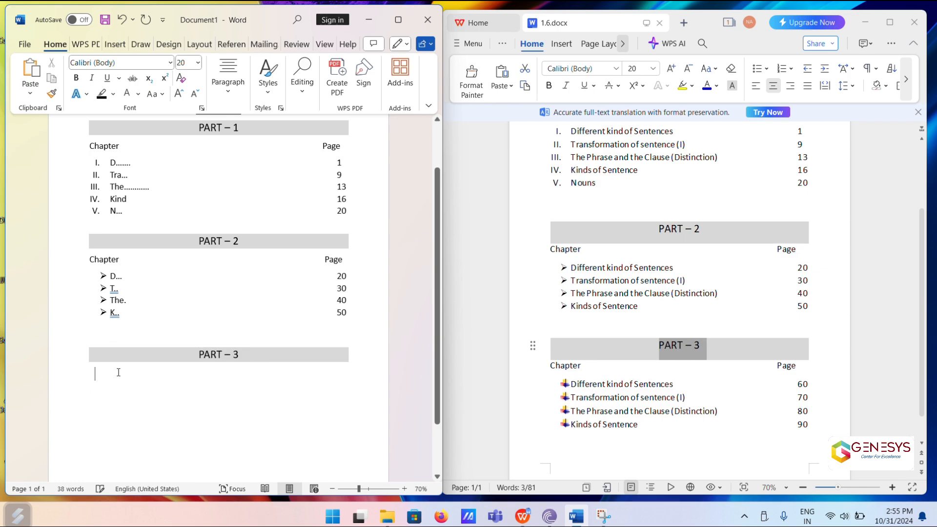
{"action": "left_click", "coordinate": [399, 16]}
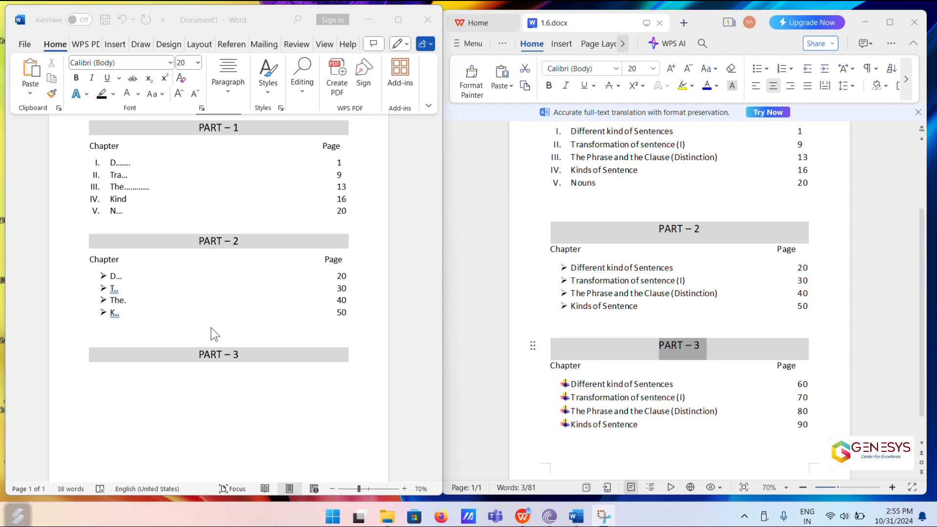
{"action": "type", "text": "Chapter\tPage"}
{"action": "left_click", "coordinate": [102, 381]}
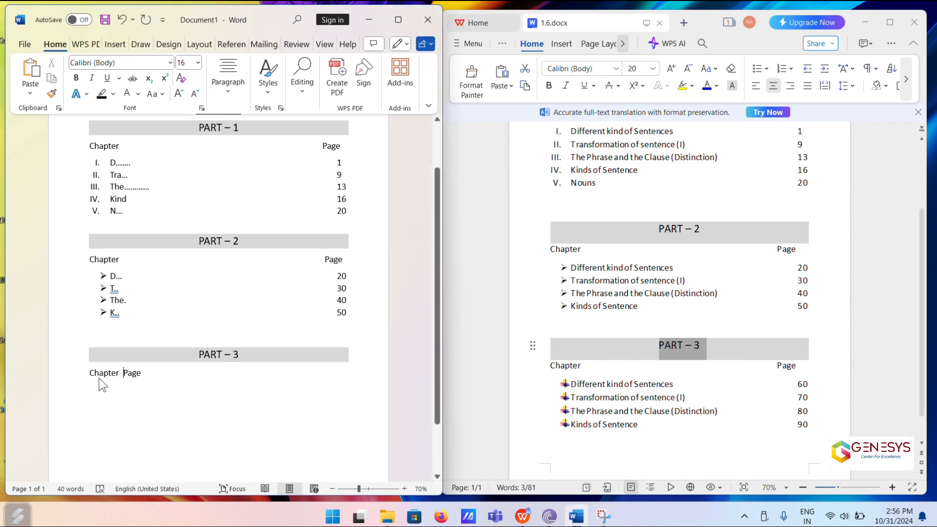
- Tab Page across to the right margin on the Chapter line under PART – 3 and add a new line below it
{"action": "left_click", "coordinate": [119, 377]}
{"action": "key", "text": "Tab"}
{"action": "key", "text": "Tab"}
{"action": "key", "text": "Tab"}
{"action": "key", "text": "Tab"}
{"action": "key", "text": "Tab"}
{"action": "key", "text": "Tab"}
{"action": "key", "text": "Tab"}
{"action": "key", "text": "Tab"}
{"action": "key", "text": "Tab"}
{"action": "key", "text": "Tab"}
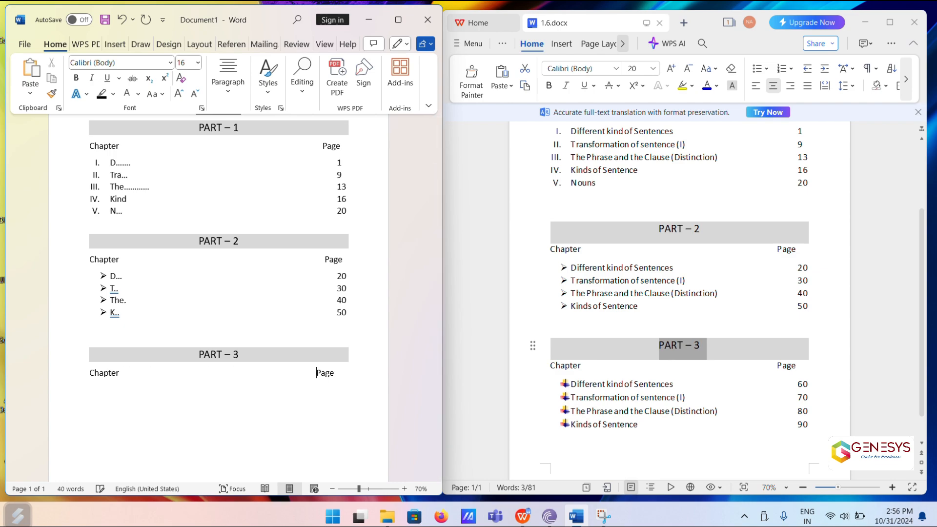
{"action": "key", "text": "Return"}
{"action": "key", "text": "BackSpace"}
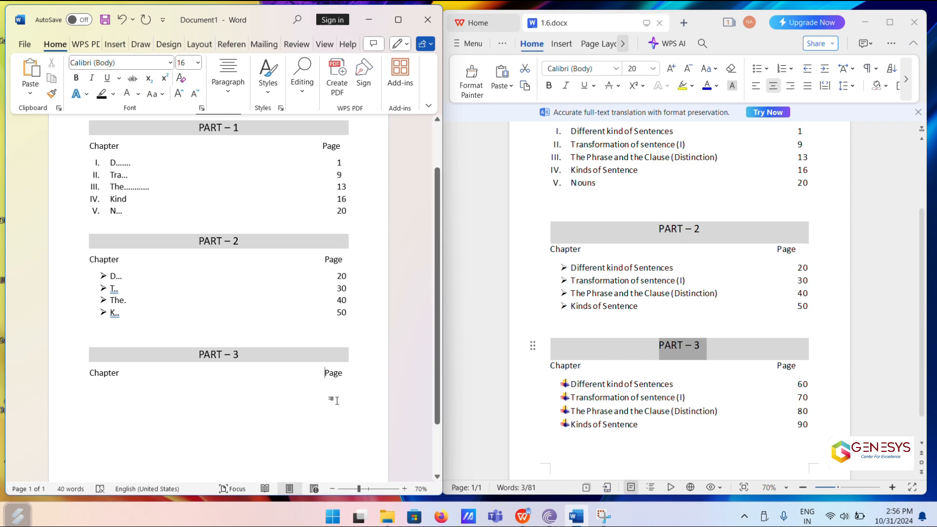
{"action": "left_click", "coordinate": [343, 374]}
{"action": "key", "text": "Return"}
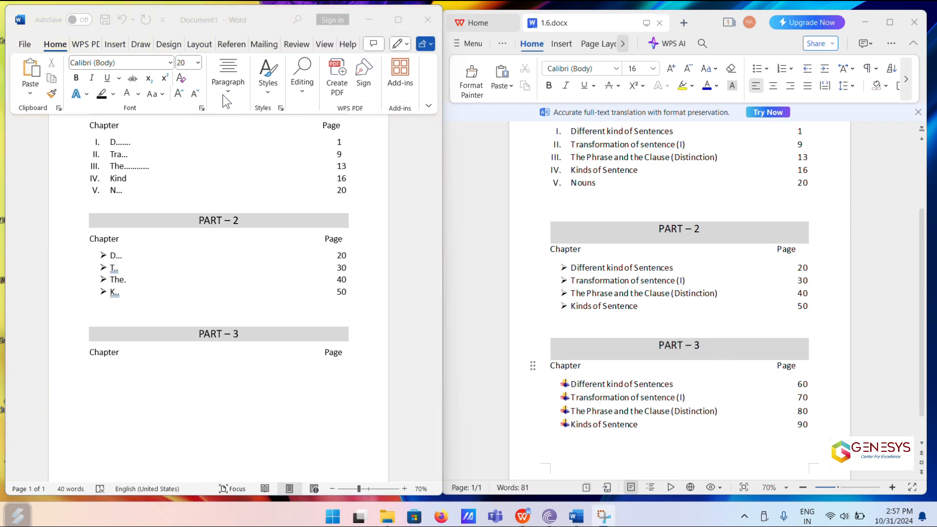
- Try the multicoloured picture bullet on the empty line below the PART – 3 Chapter and Page headings
{"action": "left_click", "coordinate": [227, 95]}
{"action": "left_click", "coordinate": [227, 88]}
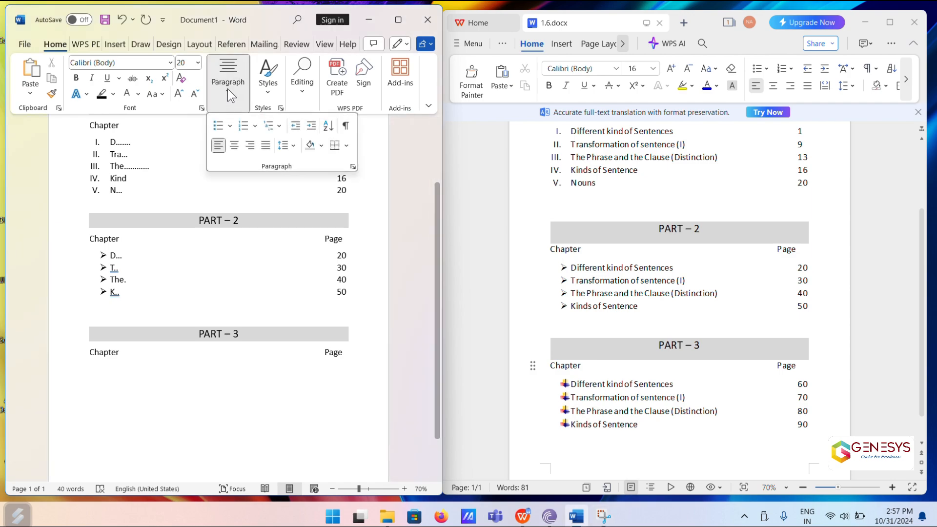
{"action": "left_click", "coordinate": [231, 122]}
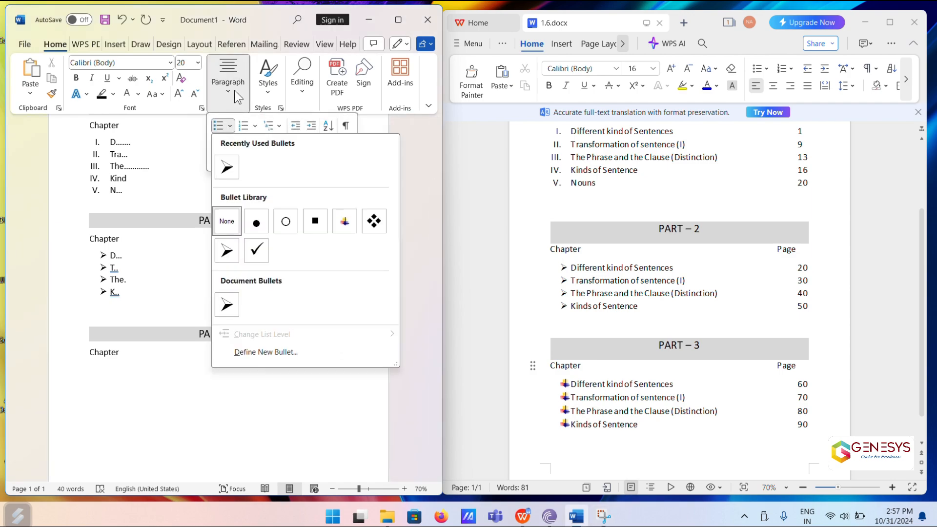
{"action": "left_click", "coordinate": [347, 223]}
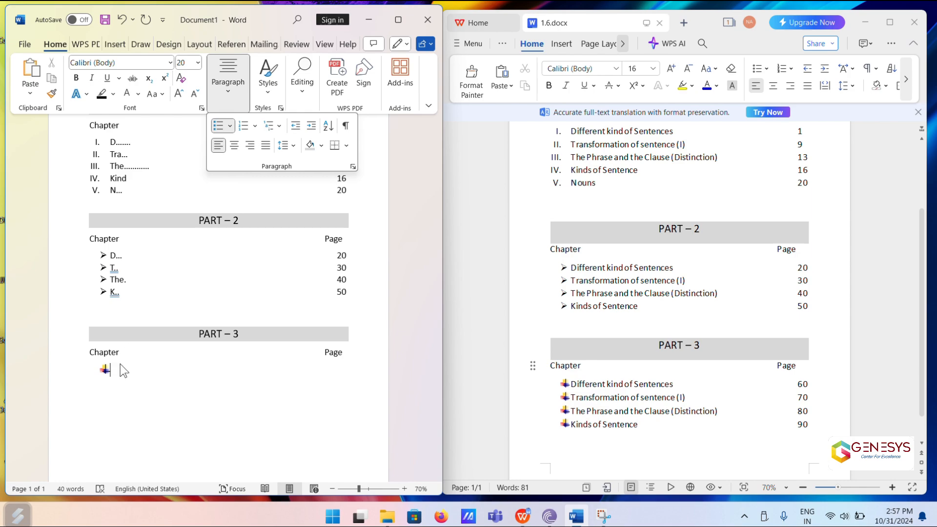
{"action": "left_click", "coordinate": [532, 395]}
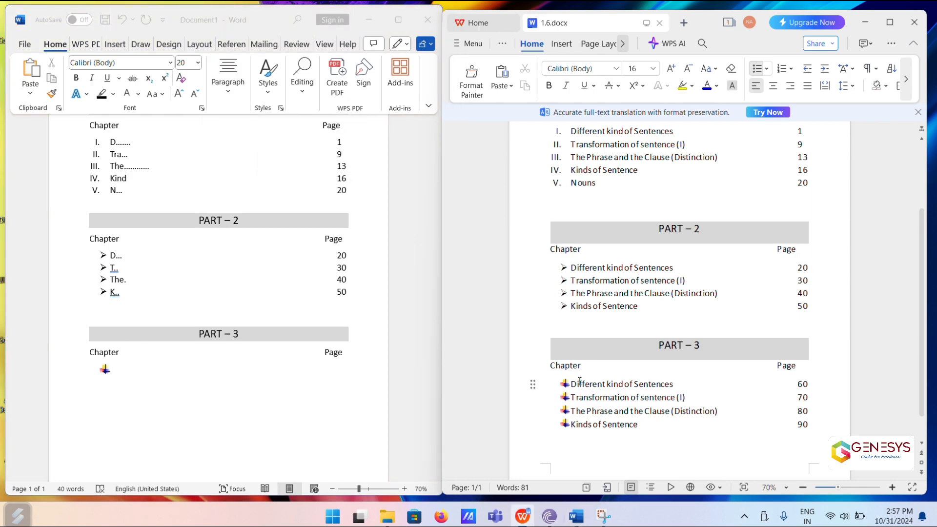
{"action": "left_click", "coordinate": [146, 400]}
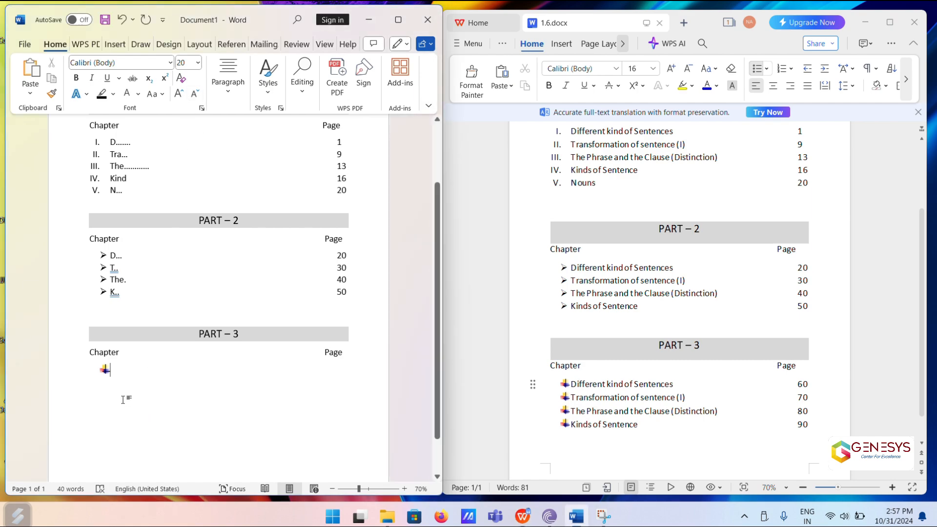
{"action": "key", "text": "BackSpace"}
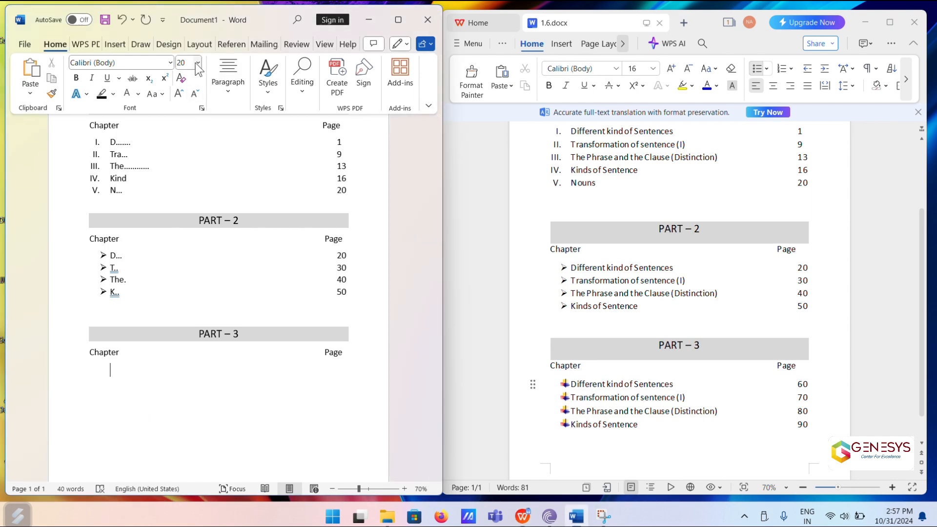
- Set the font size to 16 on the empty line under PART – 3 and start a list with the multicoloured picture bullet
{"action": "left_click", "coordinate": [198, 63]}
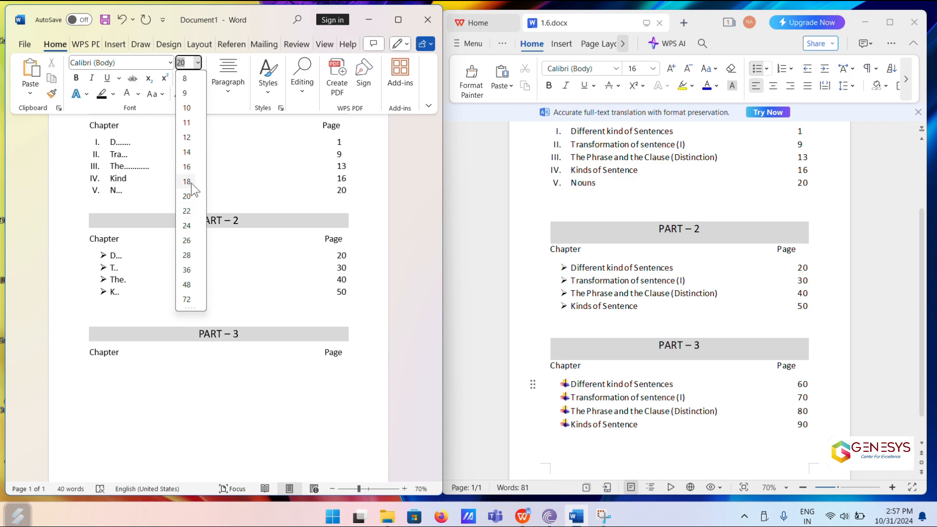
{"action": "left_click", "coordinate": [193, 167]}
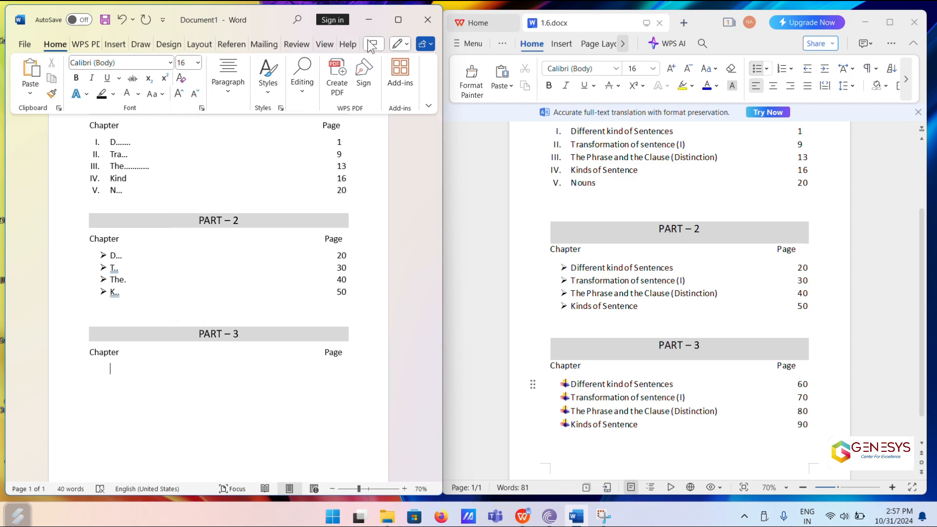
{"action": "left_click", "coordinate": [396, 23]}
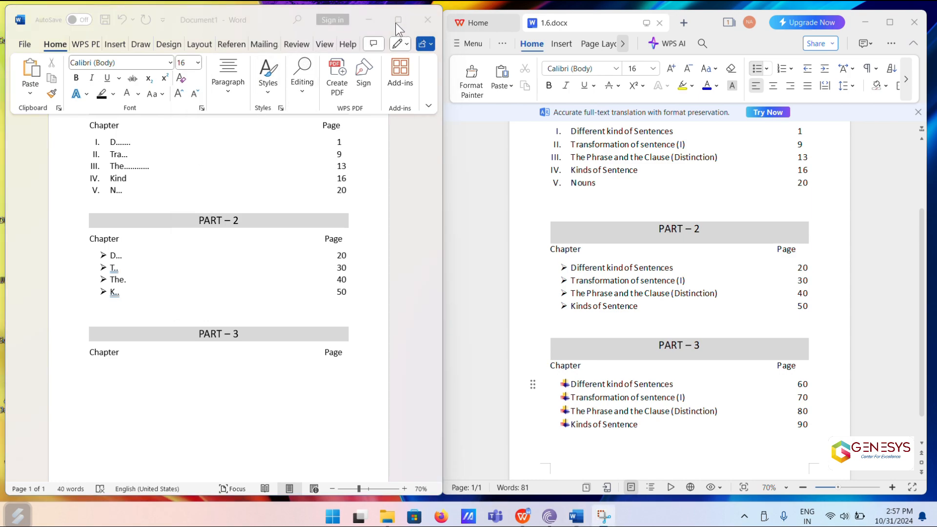
{"action": "left_click", "coordinate": [230, 92]}
{"action": "left_click", "coordinate": [229, 125]}
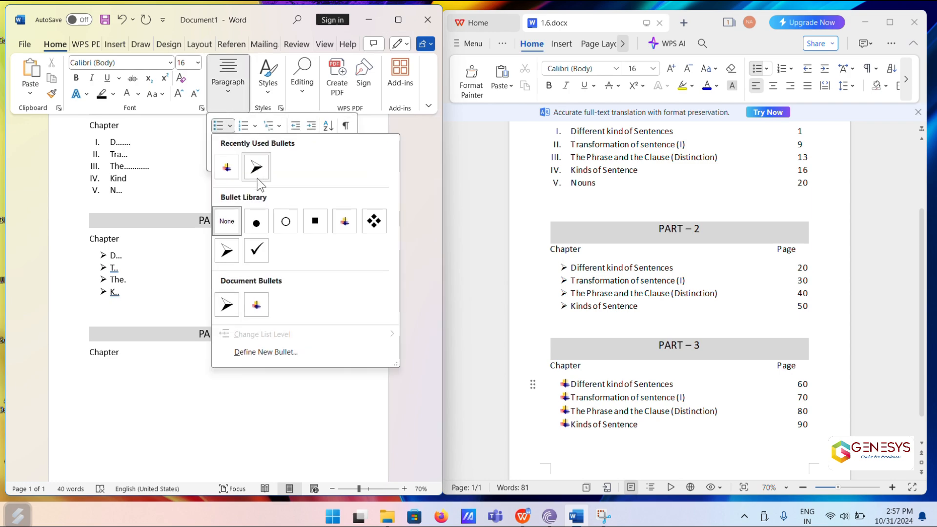
{"action": "left_click", "coordinate": [230, 165]}
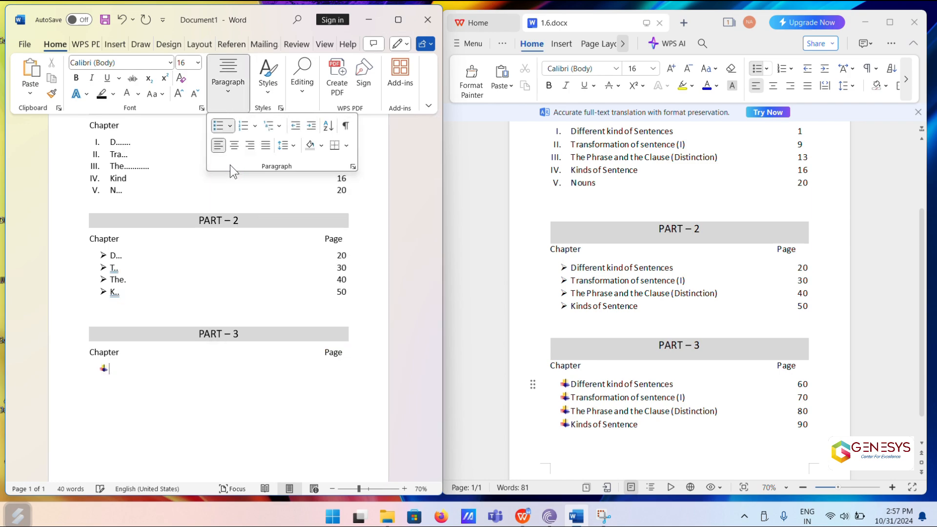
{"action": "left_click", "coordinate": [142, 370]}
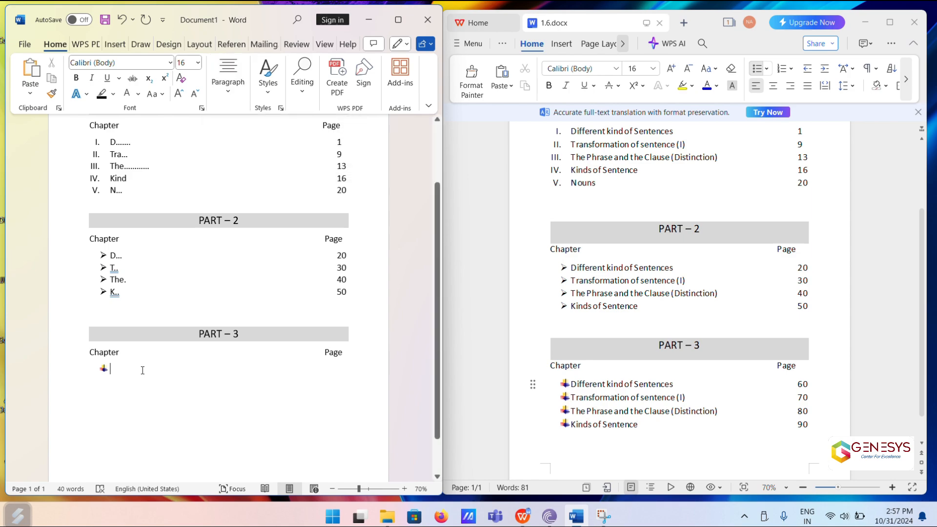
- Enter the first PART – 3 bullet as "D.." with page number 60 spaced across under the Page heading
{"action": "type", "text": "D..      "}
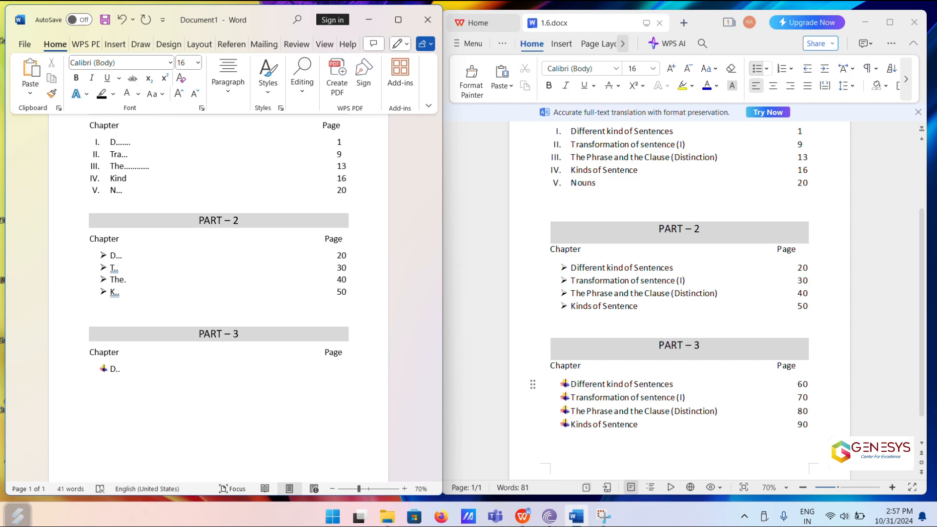
{"action": "type", "text": "                                          60"}
{"action": "key", "text": "Return"}
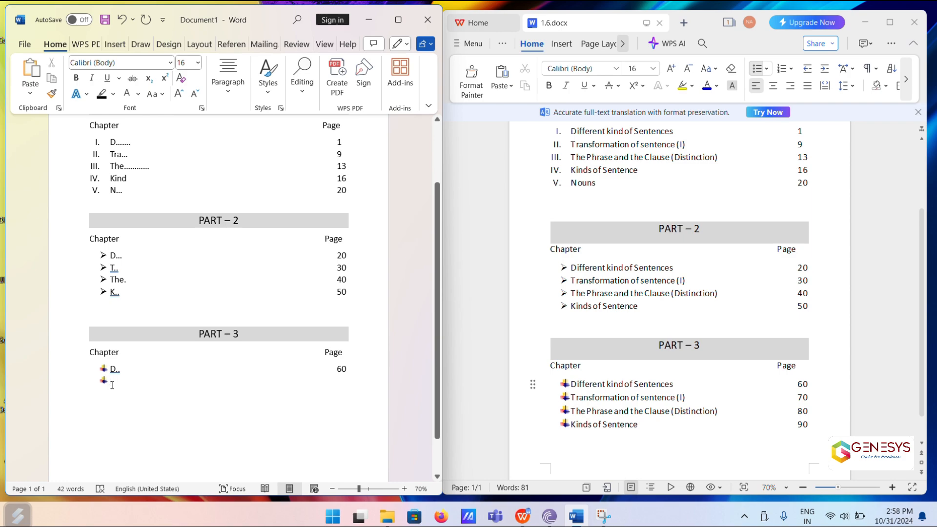
- Enter the second PART – 3 bullet as "Tr.." with page number 70 tabbed under the Page heading
{"action": "type", "text": "t"}
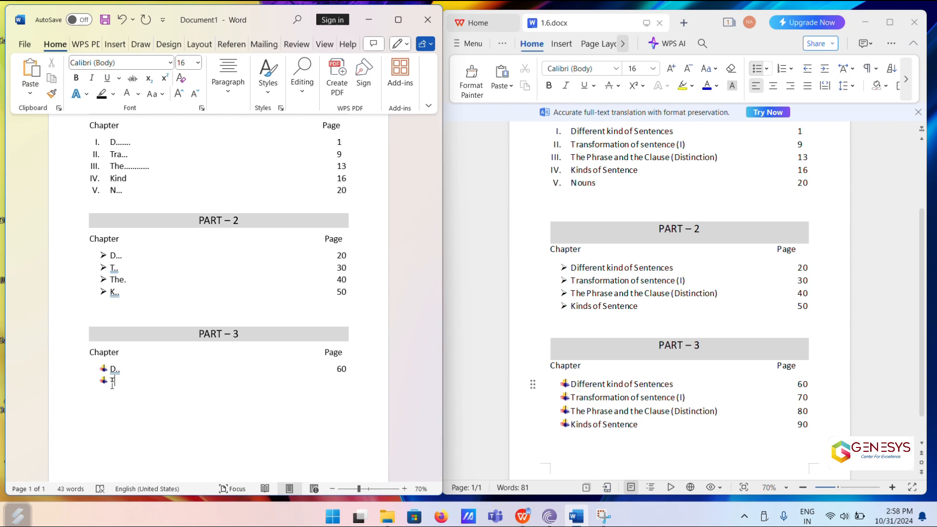
{"action": "type", "text": "r.."}
{"action": "key", "text": "Tab"}
{"action": "key", "text": "Tab"}
{"action": "key", "text": "Tab"}
{"action": "key", "text": "Tab"}
{"action": "key", "text": "Tab"}
{"action": "type", "text": "70"}
{"action": "key", "text": "Return"}
- Enter the last two PART – 3 bullets as "The .." with page number 80 and "K...." with page number 90
{"action": "type", "text": "The ..\t80"}
{"action": "key", "text": "Return"}
{"action": "type", "text": "k...."}
{"action": "key", "text": "Tab"}
{"action": "key", "text": "Tab"}
{"action": "key", "text": "Tab"}
{"action": "key", "text": "Tab"}
{"action": "type", "text": "90"}
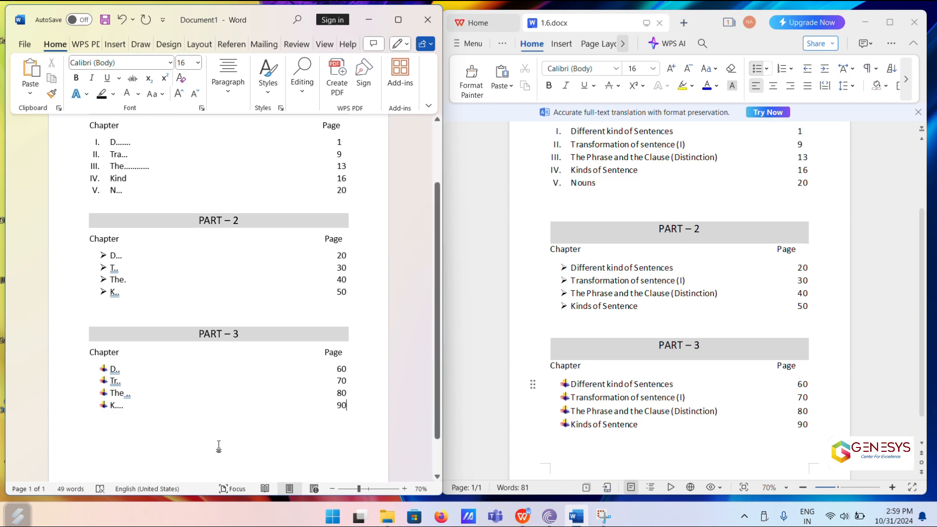
{"action": "scroll", "coordinate": [255, 400], "scroll_direction": "down", "scroll_amount": 2}
{"action": "scroll", "coordinate": [277, 330], "scroll_direction": "up", "scroll_amount": 5}
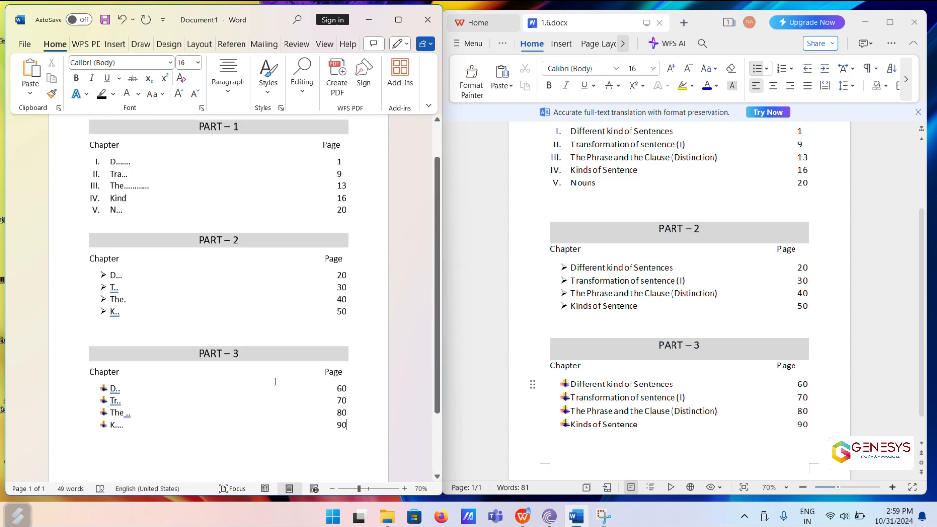